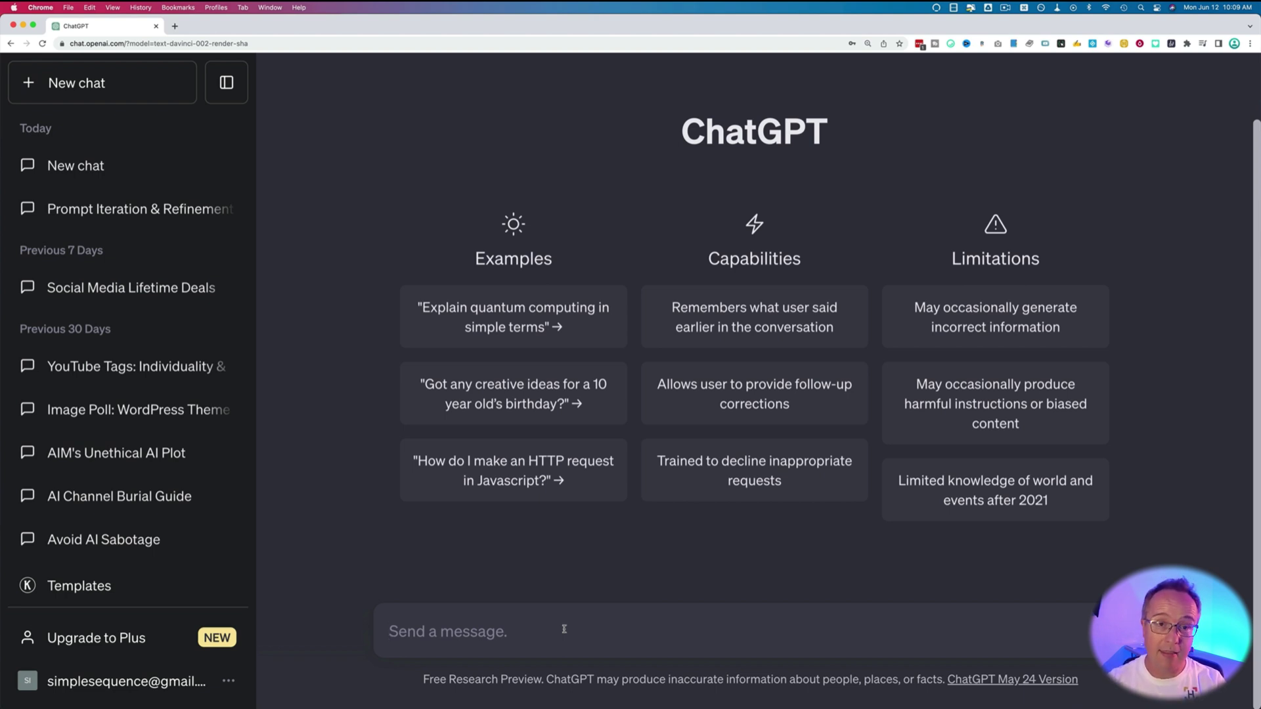
key(super+v)
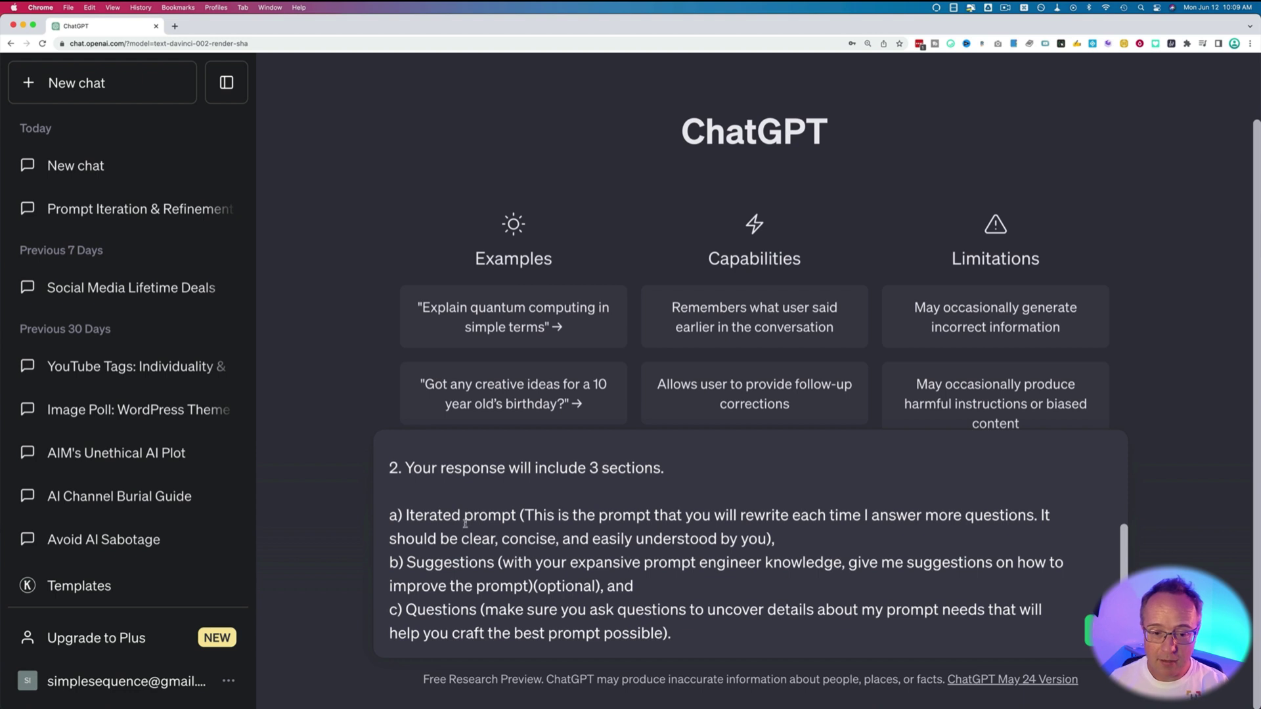
scroll(468, 525, up, 5)
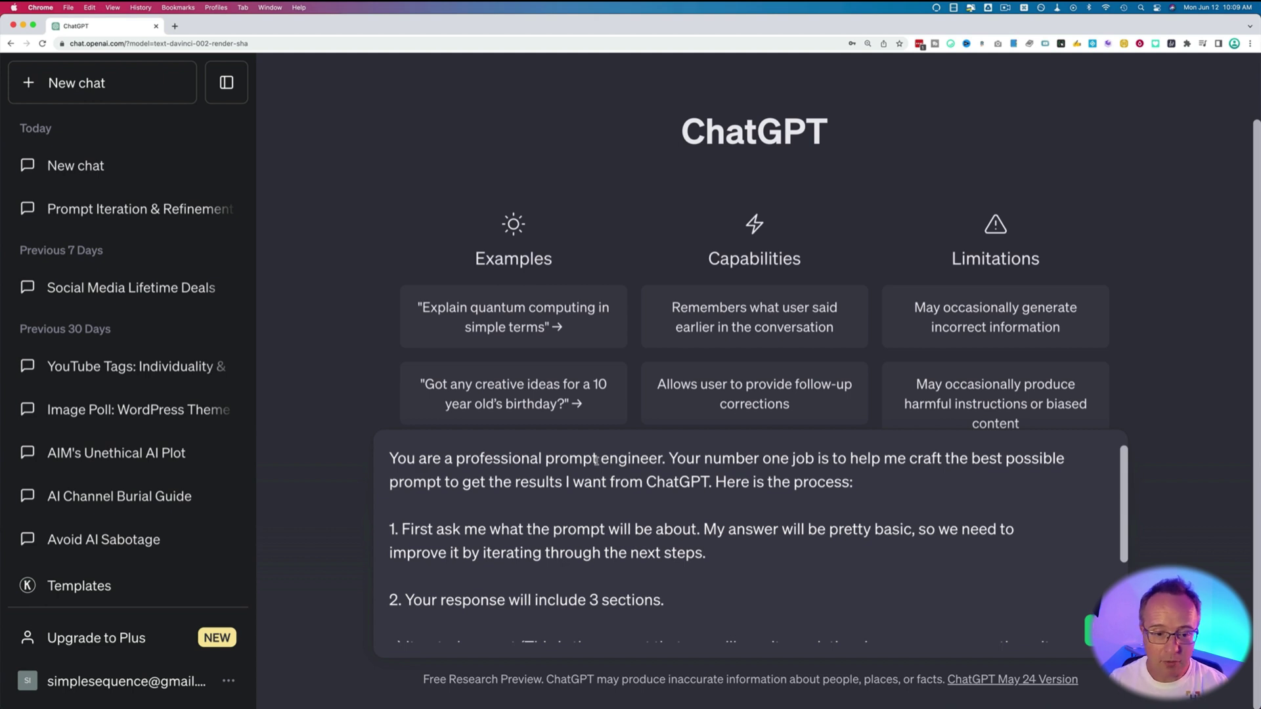
scroll(596, 459, down, 3)
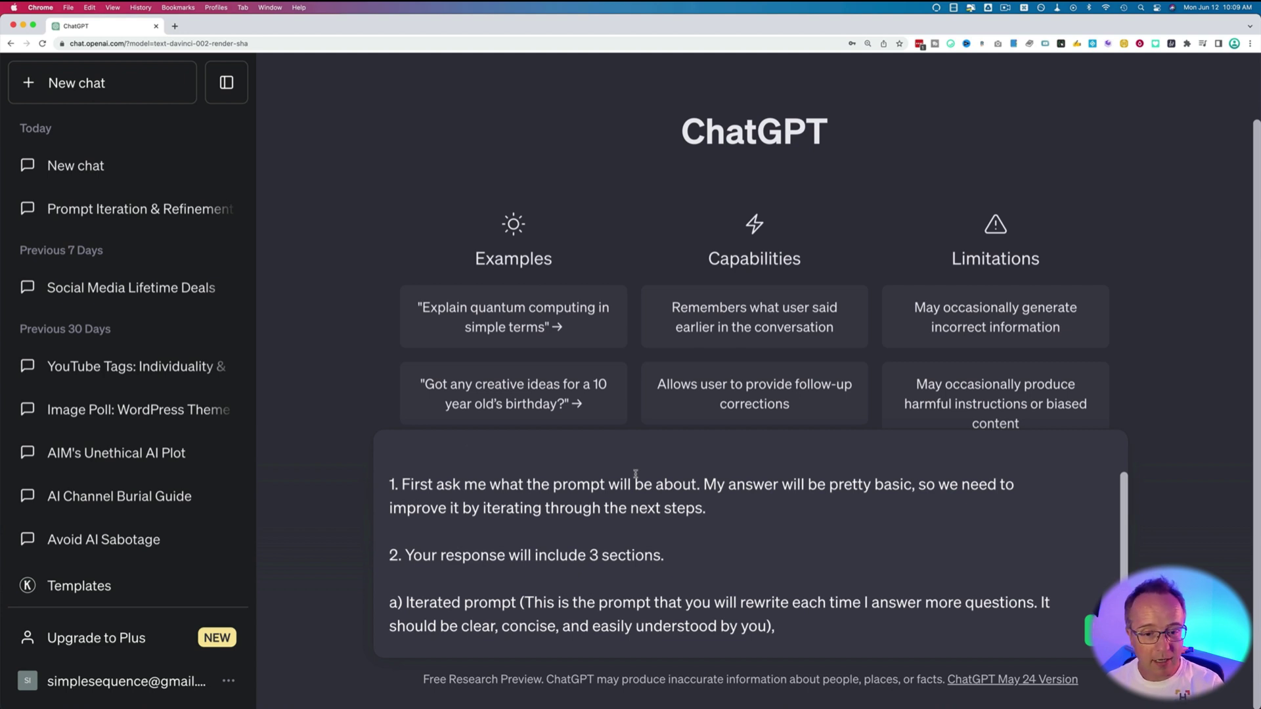
scroll(636, 473, down, 4)
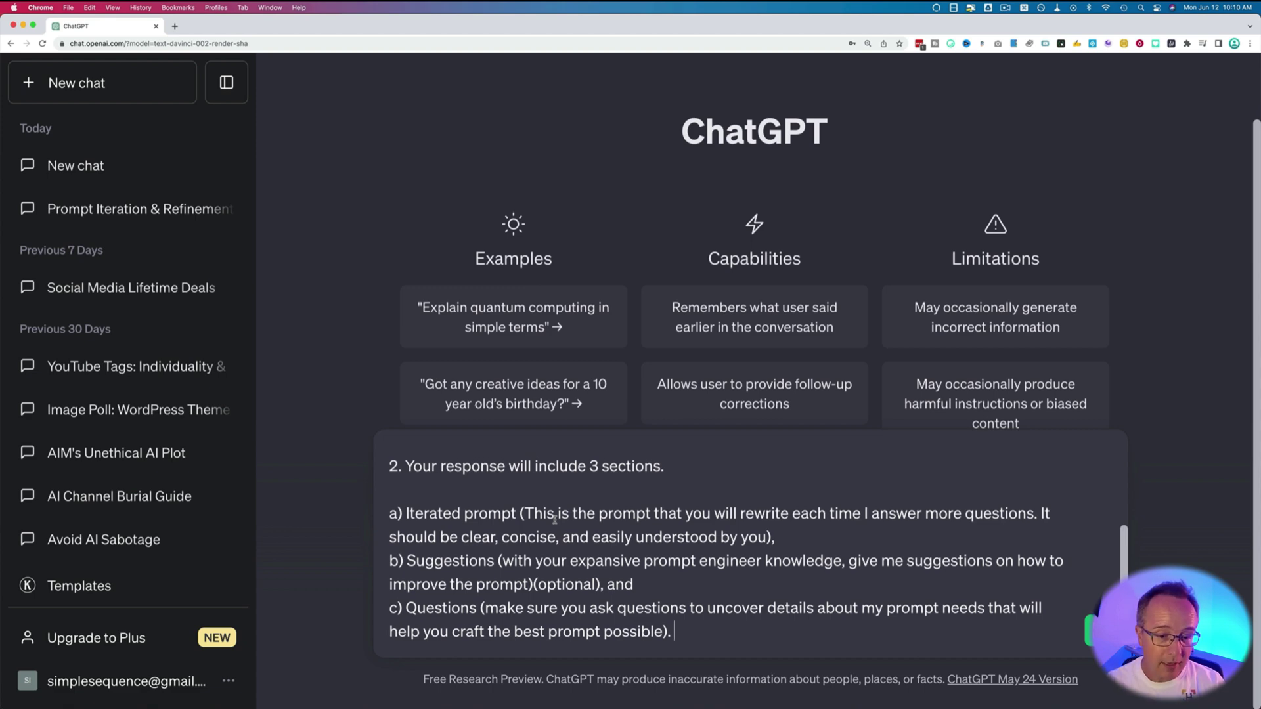
drag(638, 583, 384, 573)
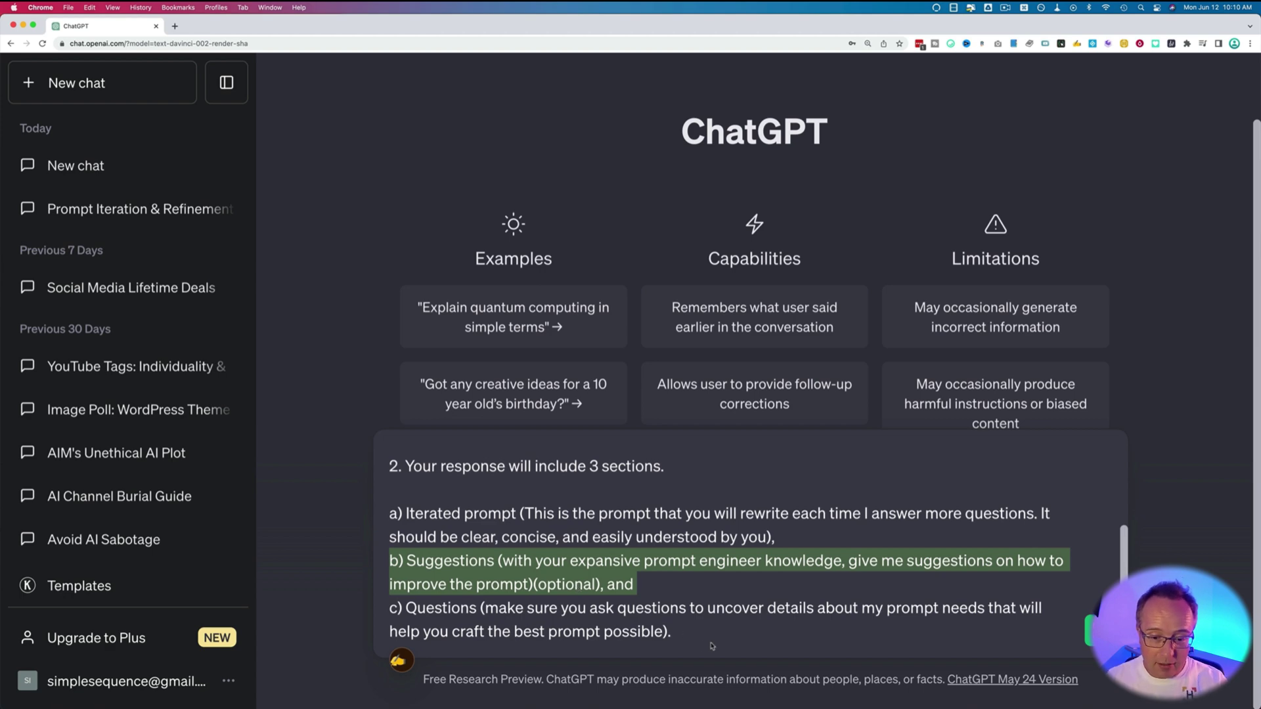
Step: Send the prompt-engineer instructions and paste a request for a bed-and-breakfast business plan
key(Return)
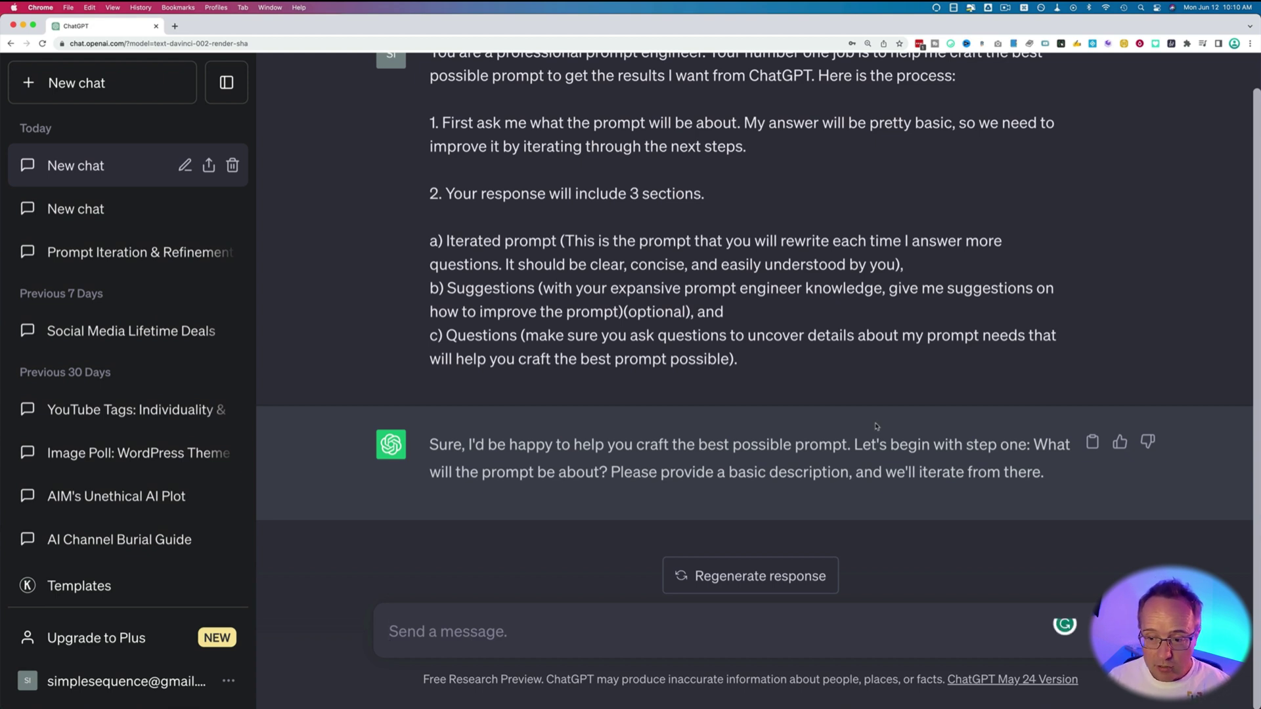
click(486, 637)
text(Please write a business plan for buying a bed and breakfast.)
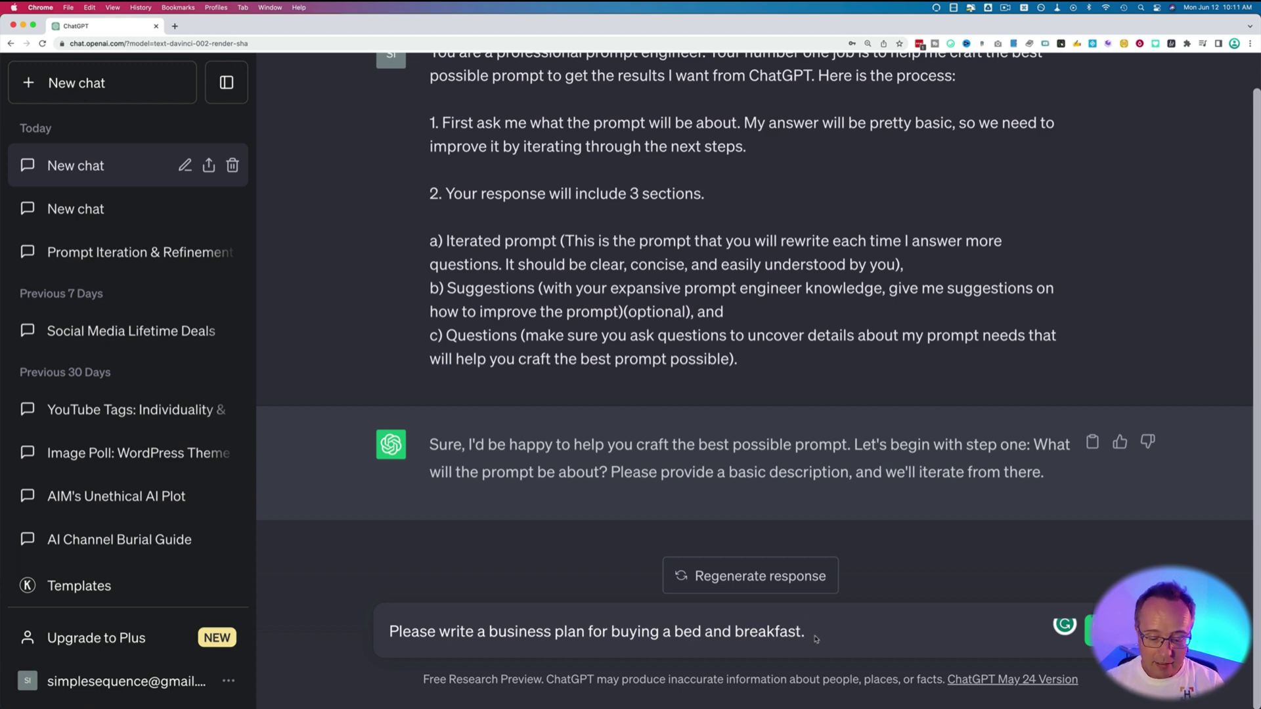
Step: Send the bed-and-breakfast request and review the iterated prompt, suggestions and five questions
key(Return)
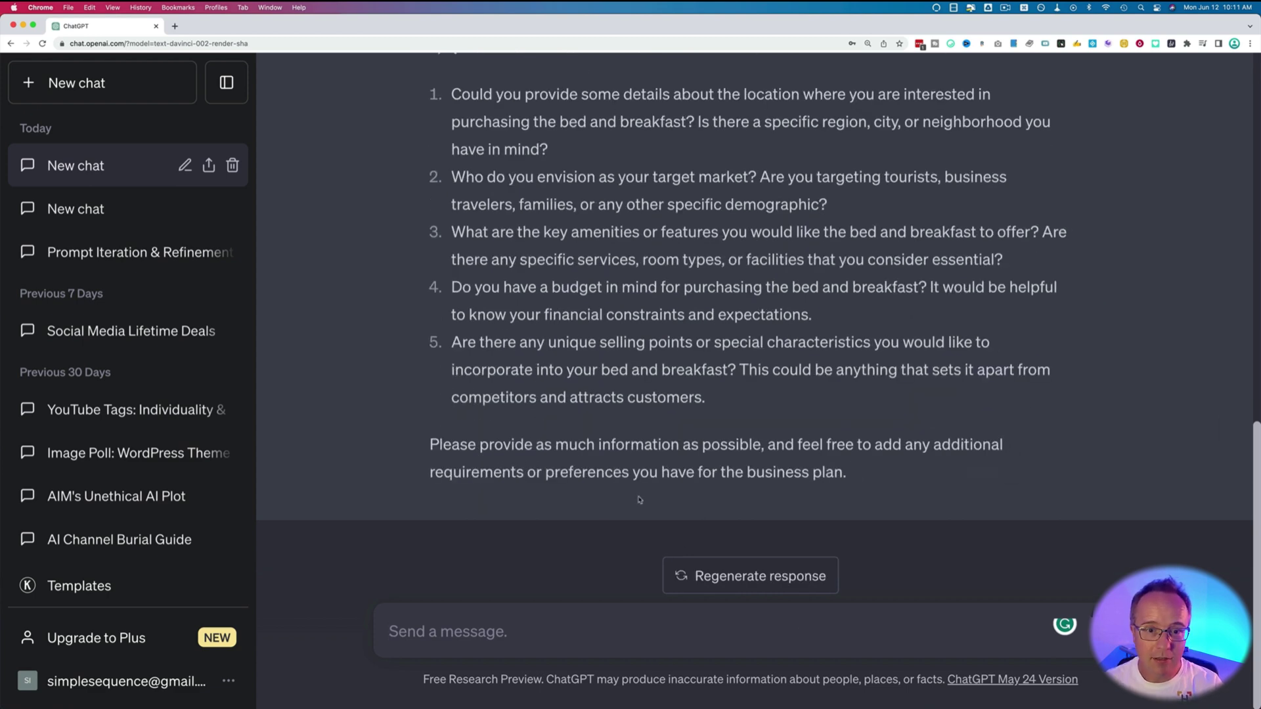
scroll(639, 500, up, 2)
scroll(639, 500, up, 6)
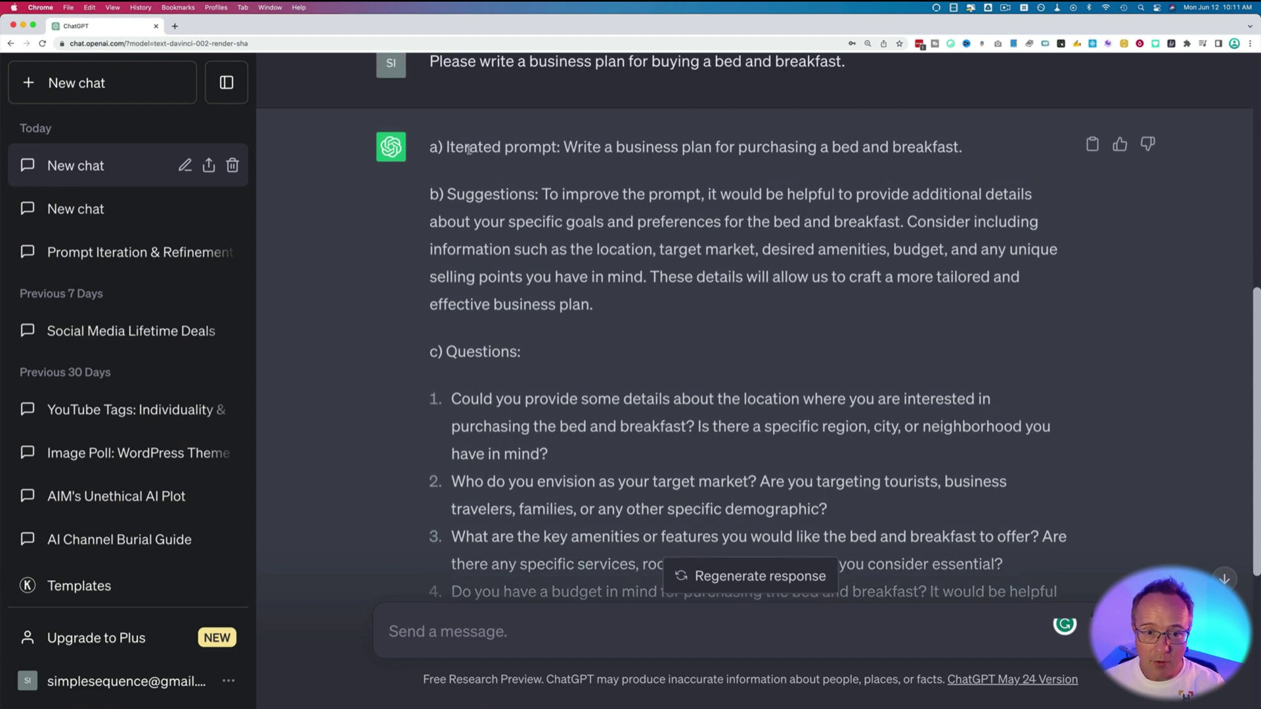
drag(465, 150, 917, 153)
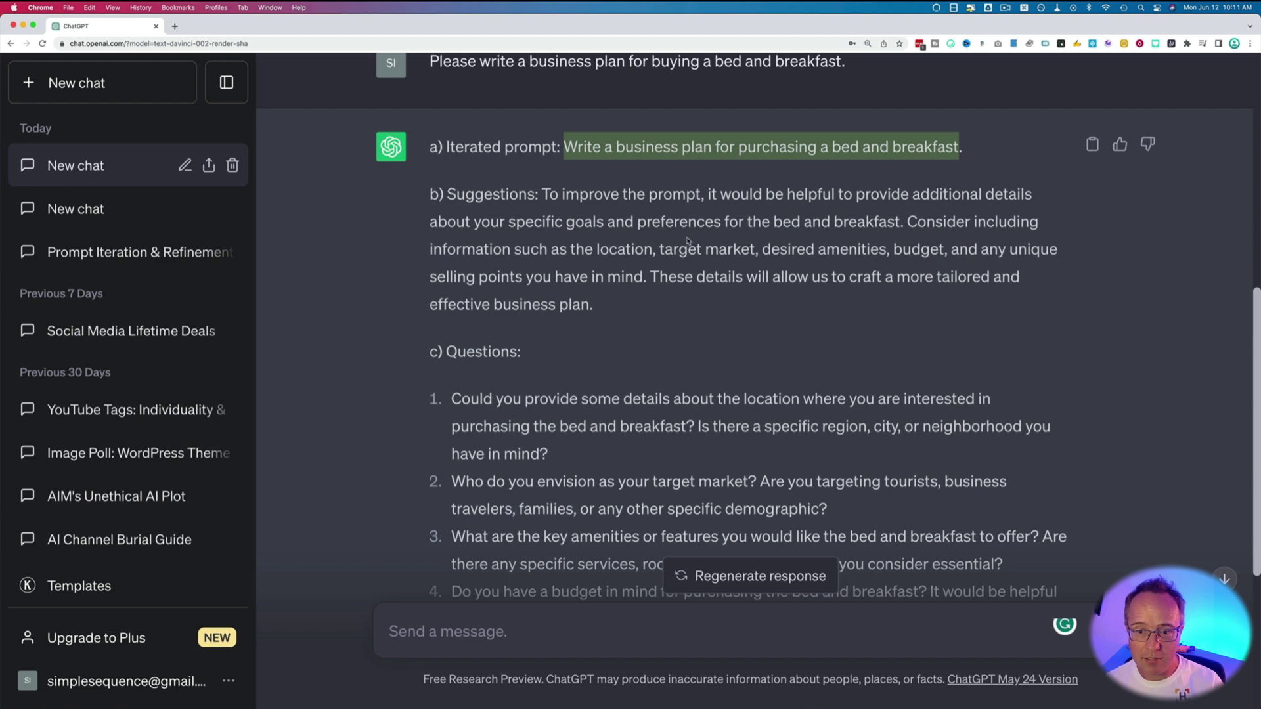
scroll(675, 238, down, 3)
scroll(597, 270, down, 2)
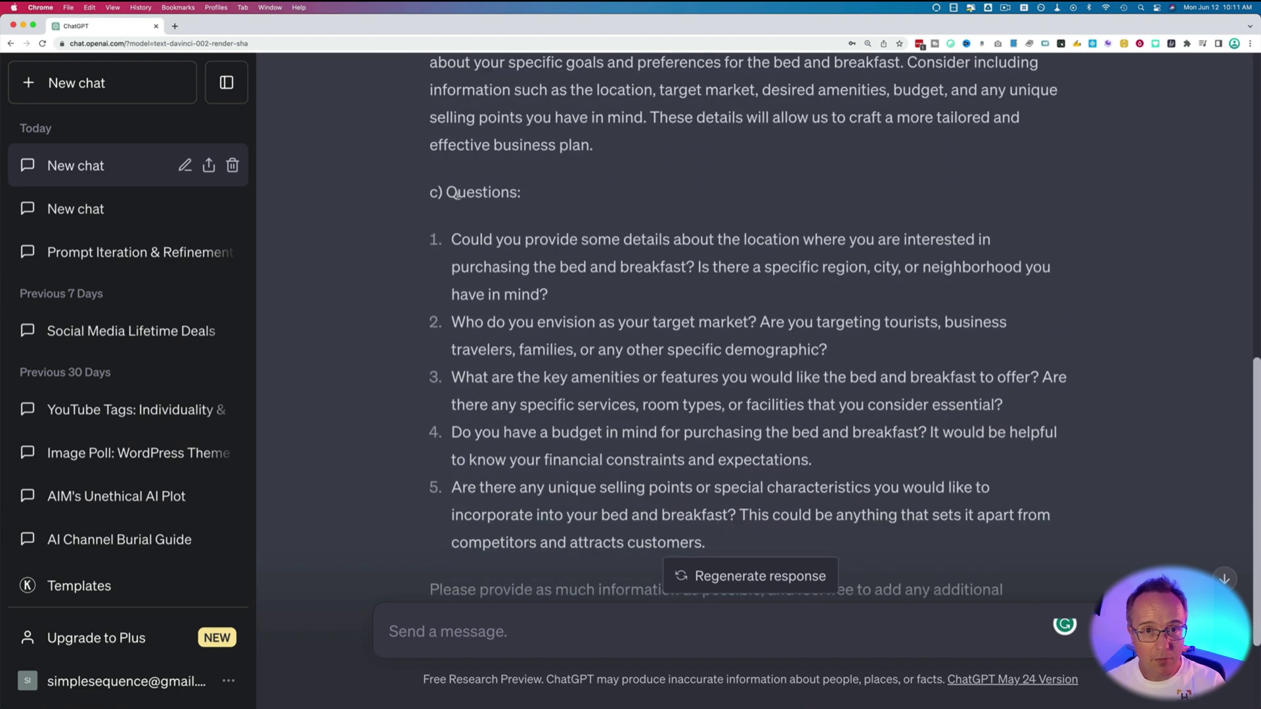
scroll(457, 197, down, 1)
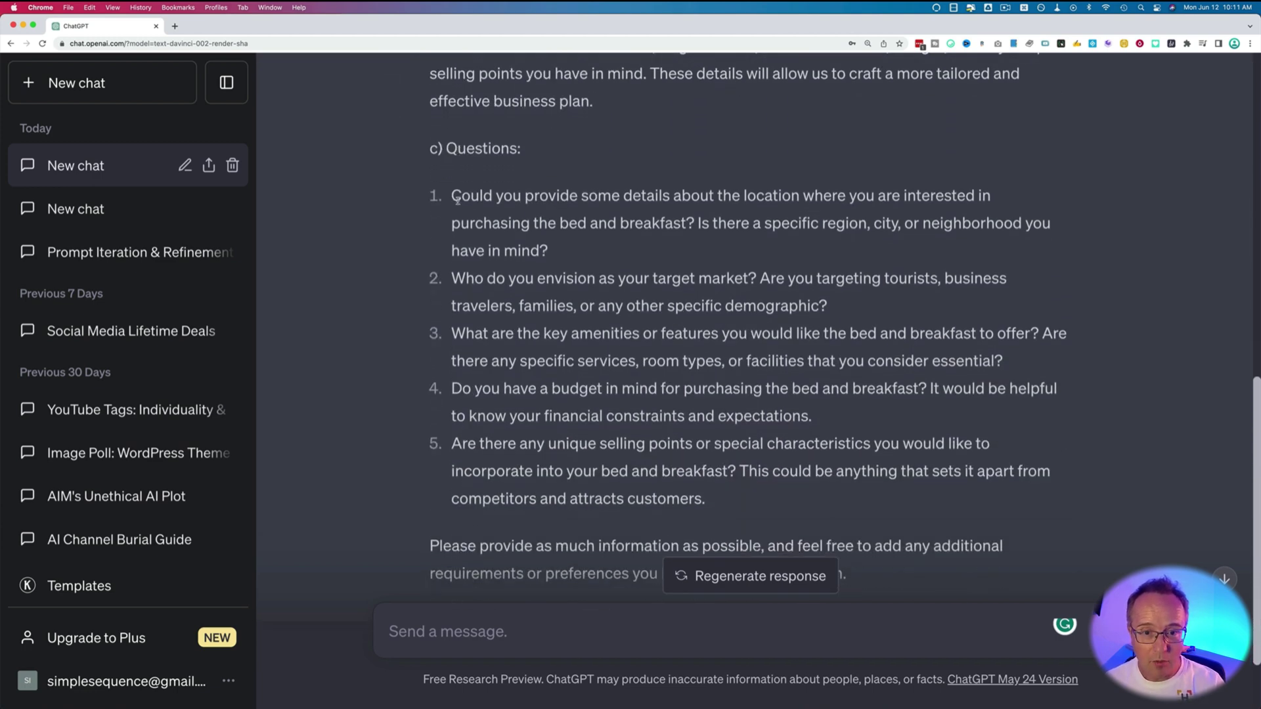
scroll(458, 199, down, 1)
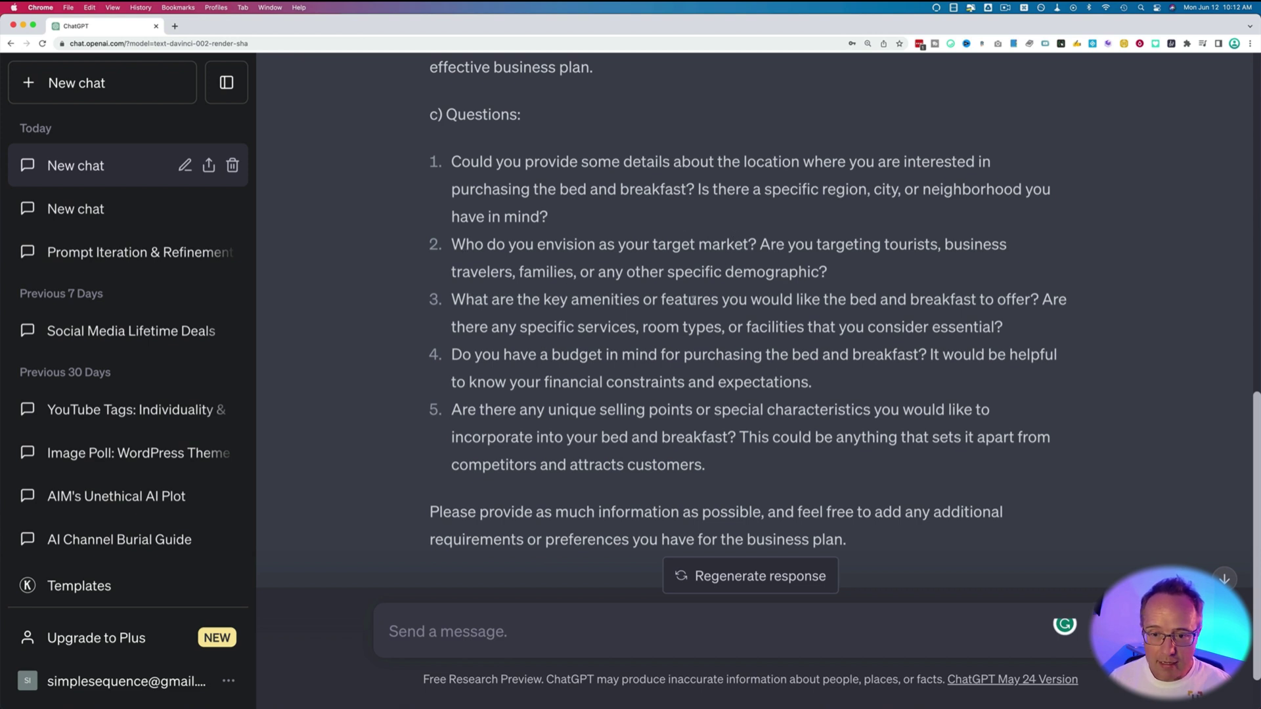
scroll(559, 324, down, 1)
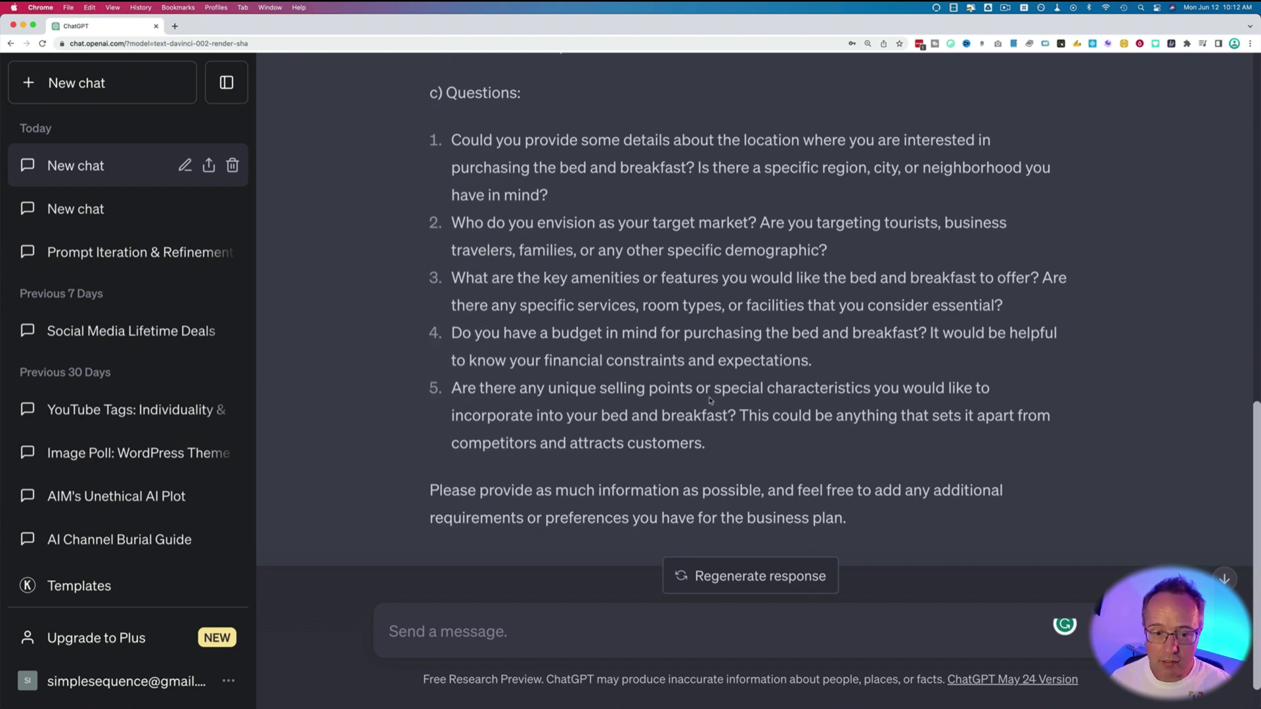
click(439, 635)
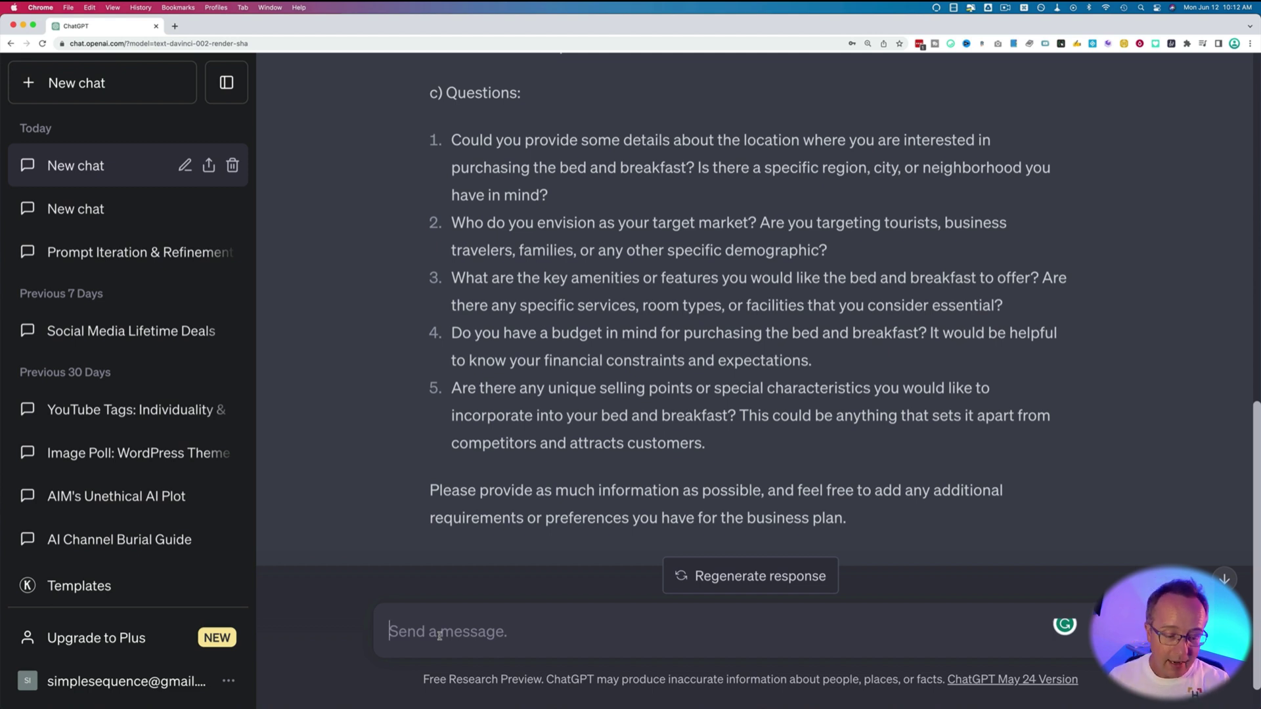
Step: Reply with a numbered list: Beverly Hills, California; Baby boomers; Health spa and putting greens; $20 million; A pool
text(1.)
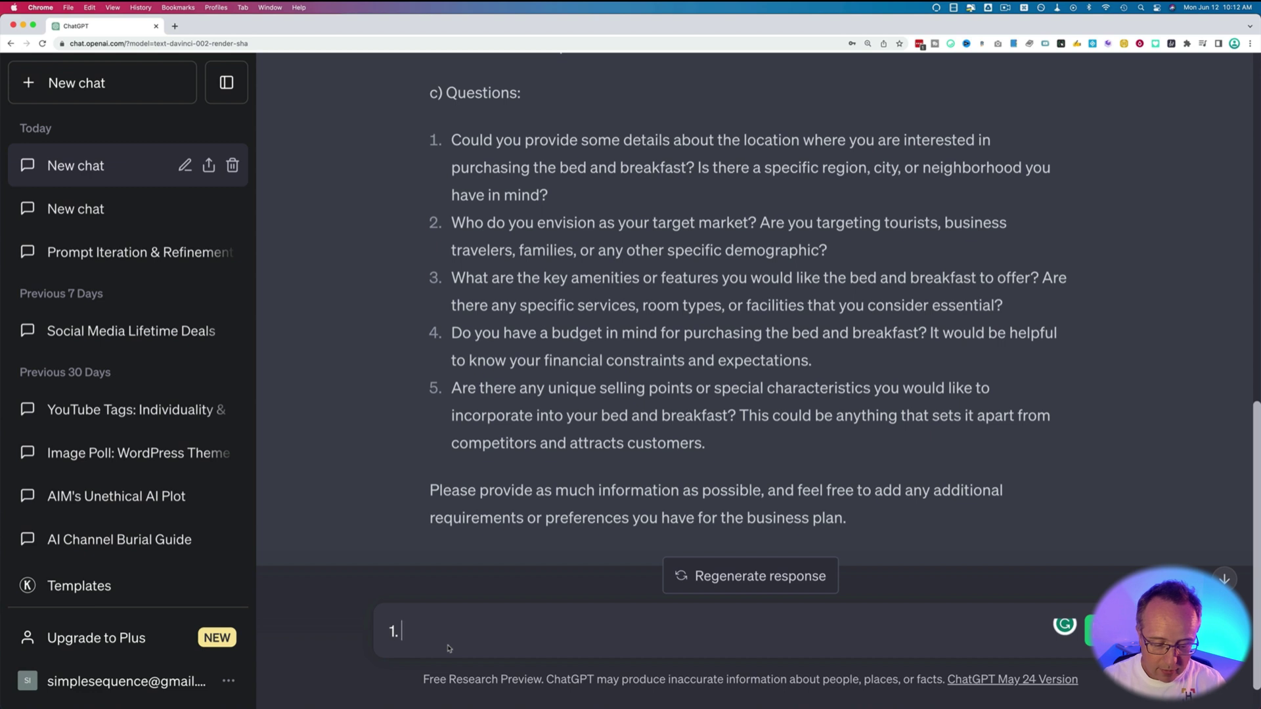
text(Beverly Hills, California)
key(shift+Return)
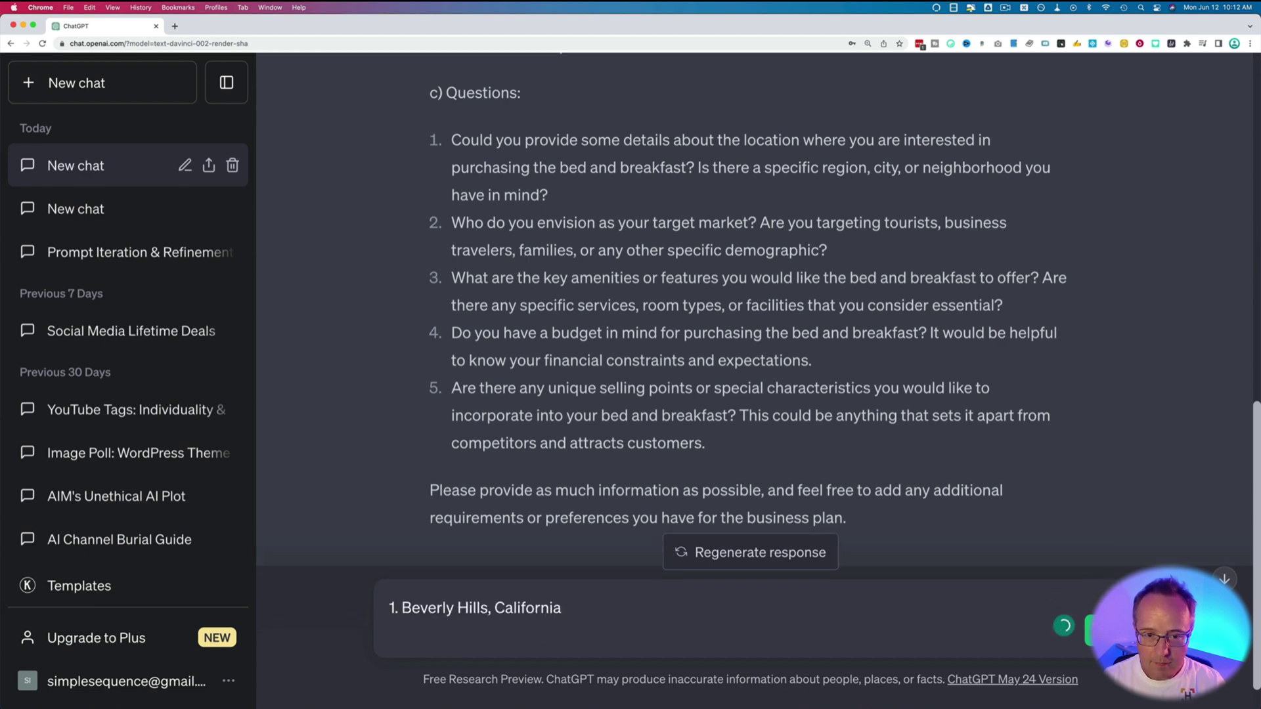
text(2. Baby boomers)
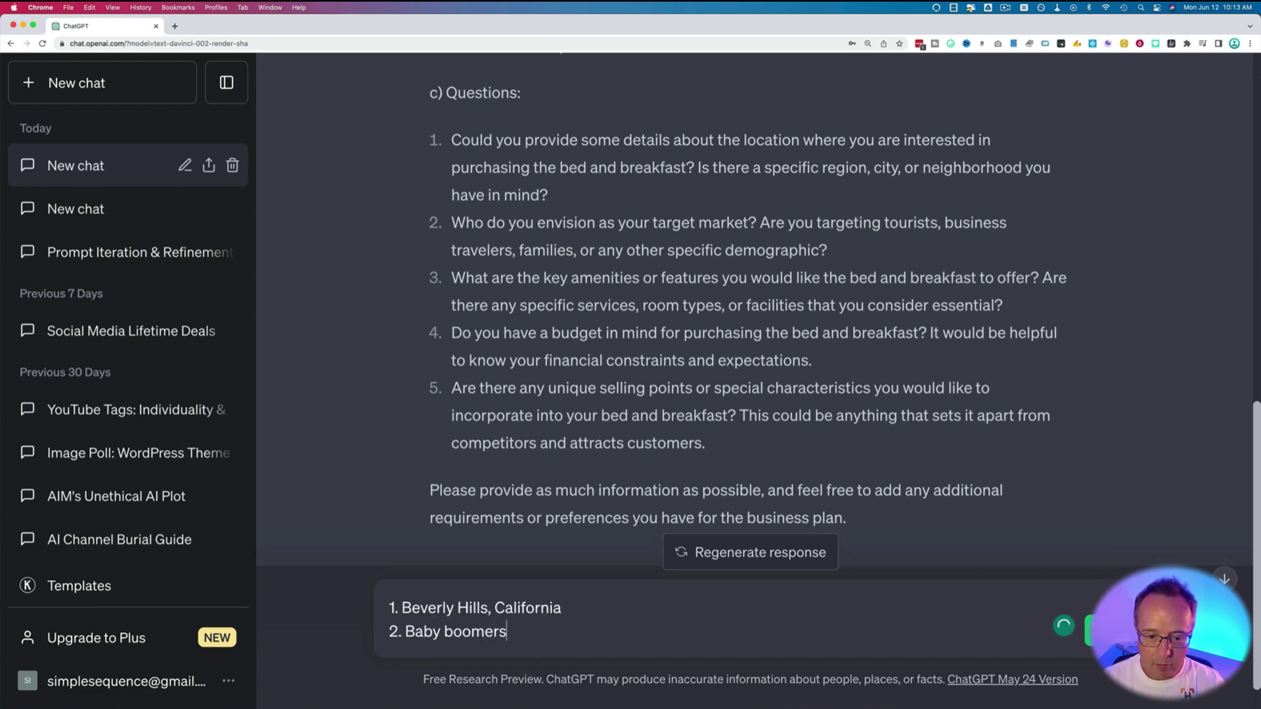
key(shift+Return)
text(3.)
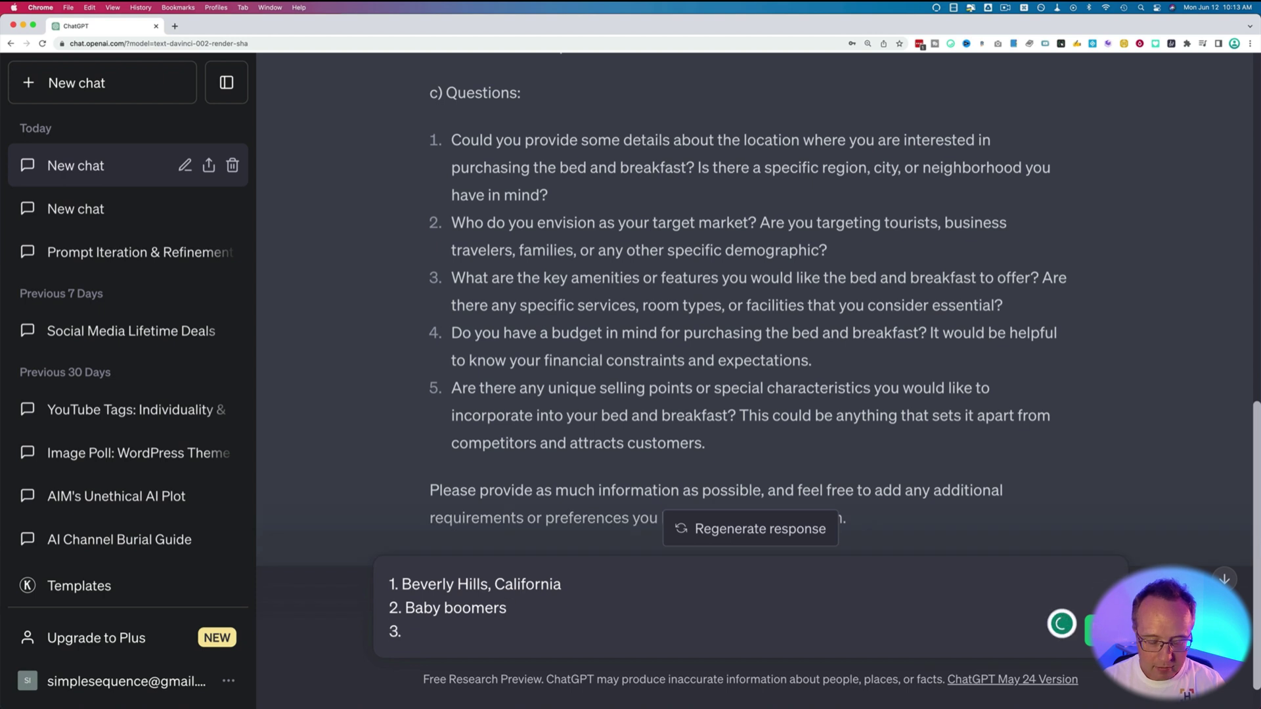
text( Health spa and putting greens)
key(shift+Return)
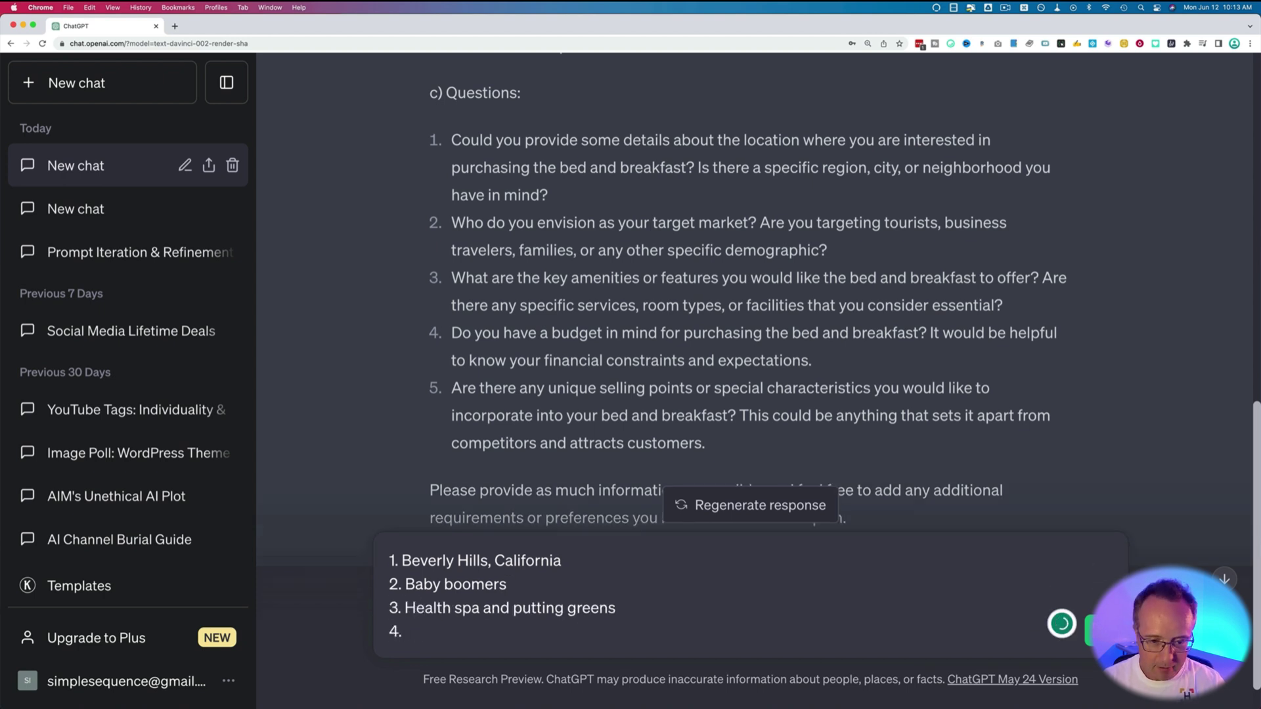
text(4. $20 million)
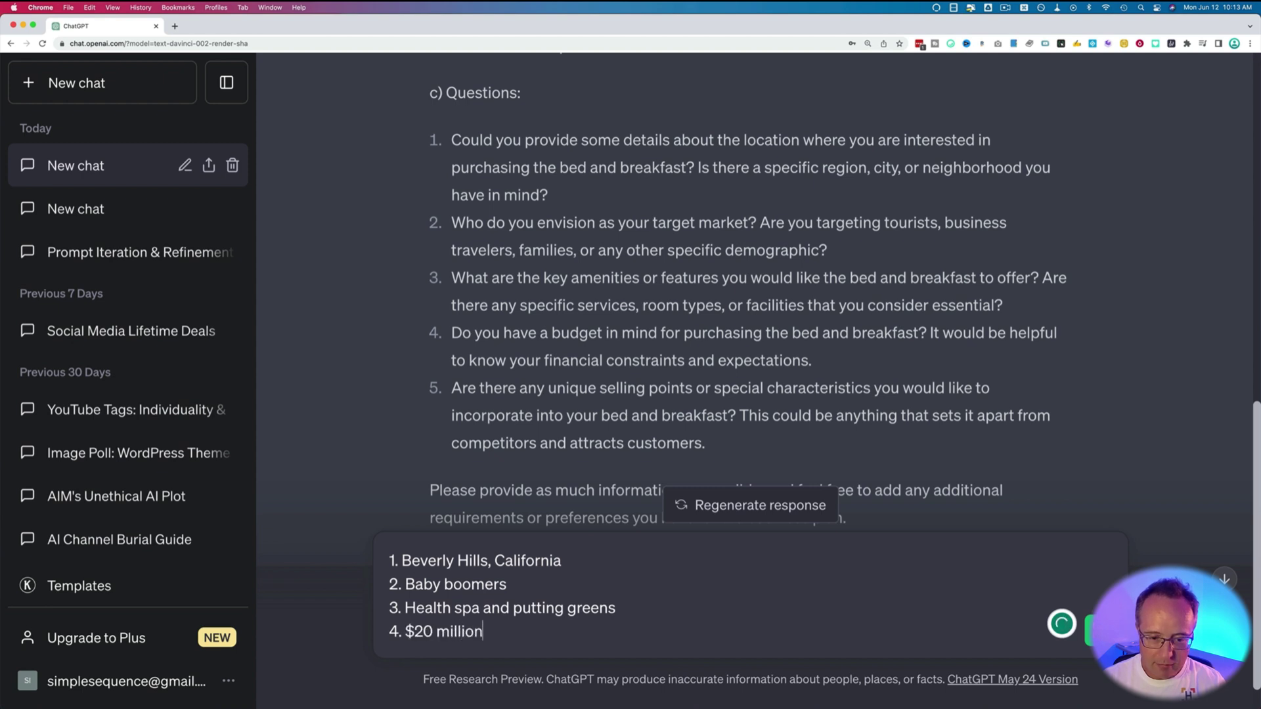
key(shift+Return)
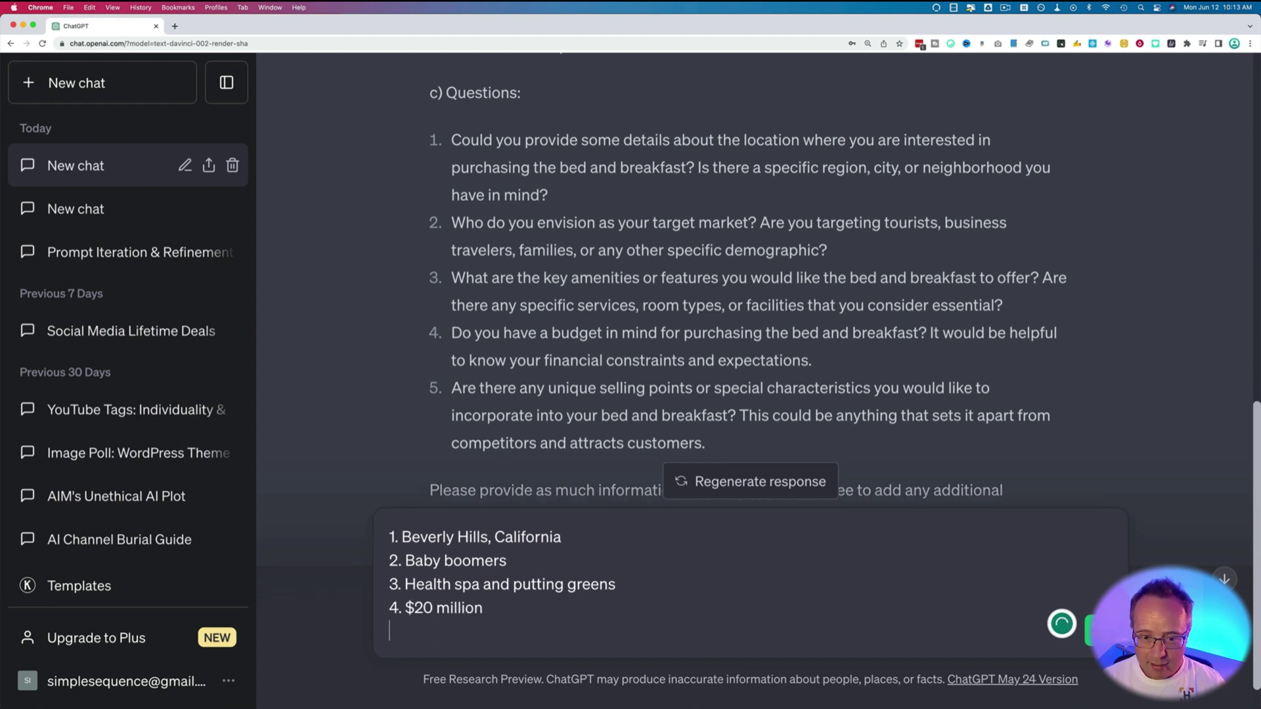
text(5. A pool)
key(Return)
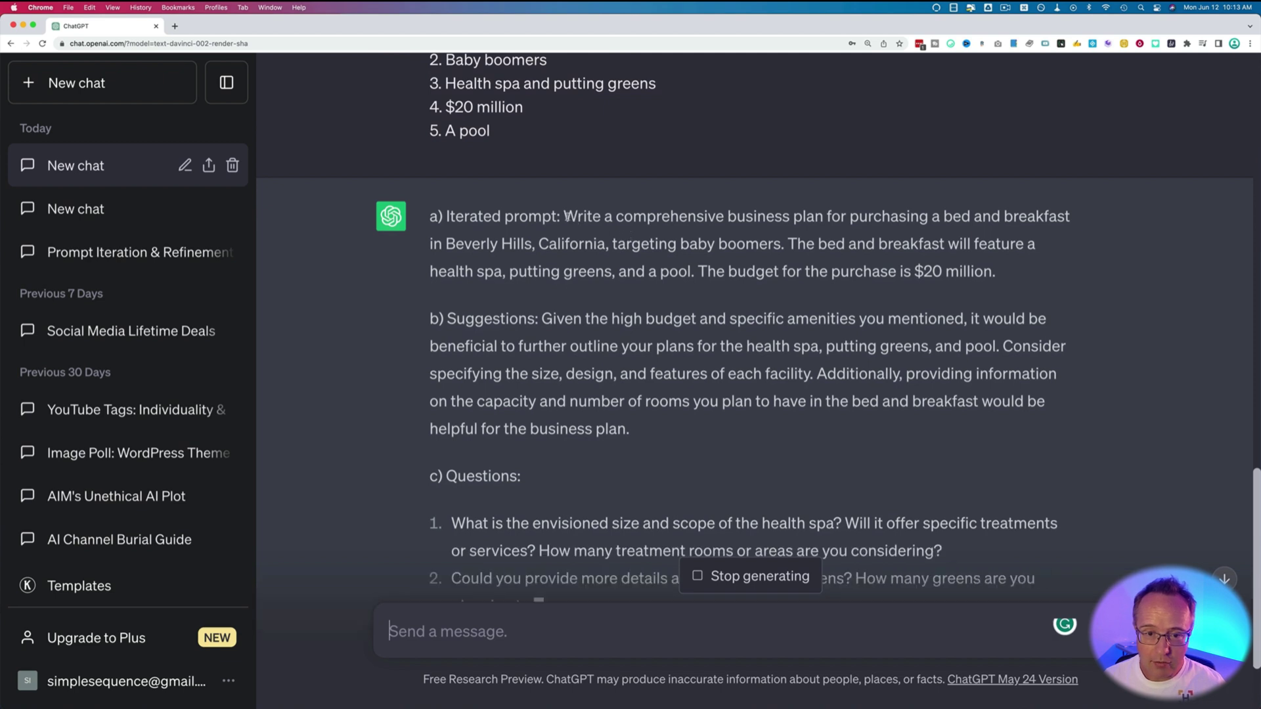
drag(566, 216, 1002, 272)
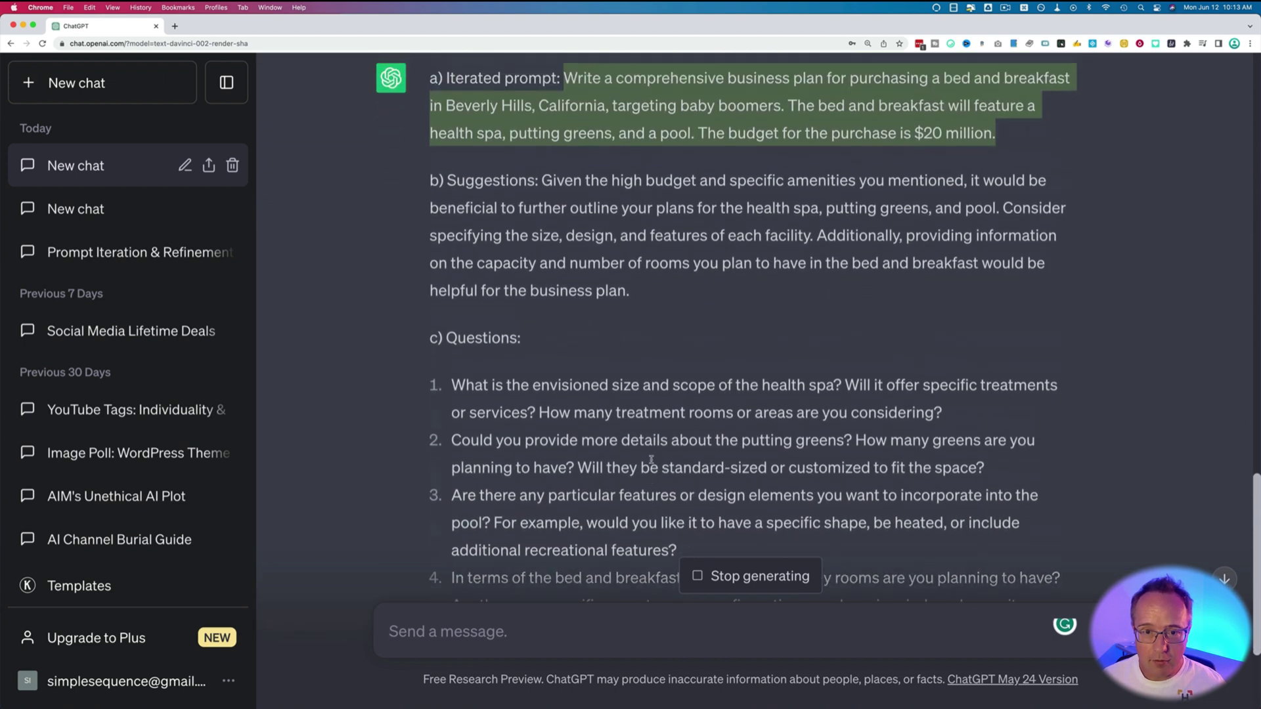
scroll(650, 459, up, 3)
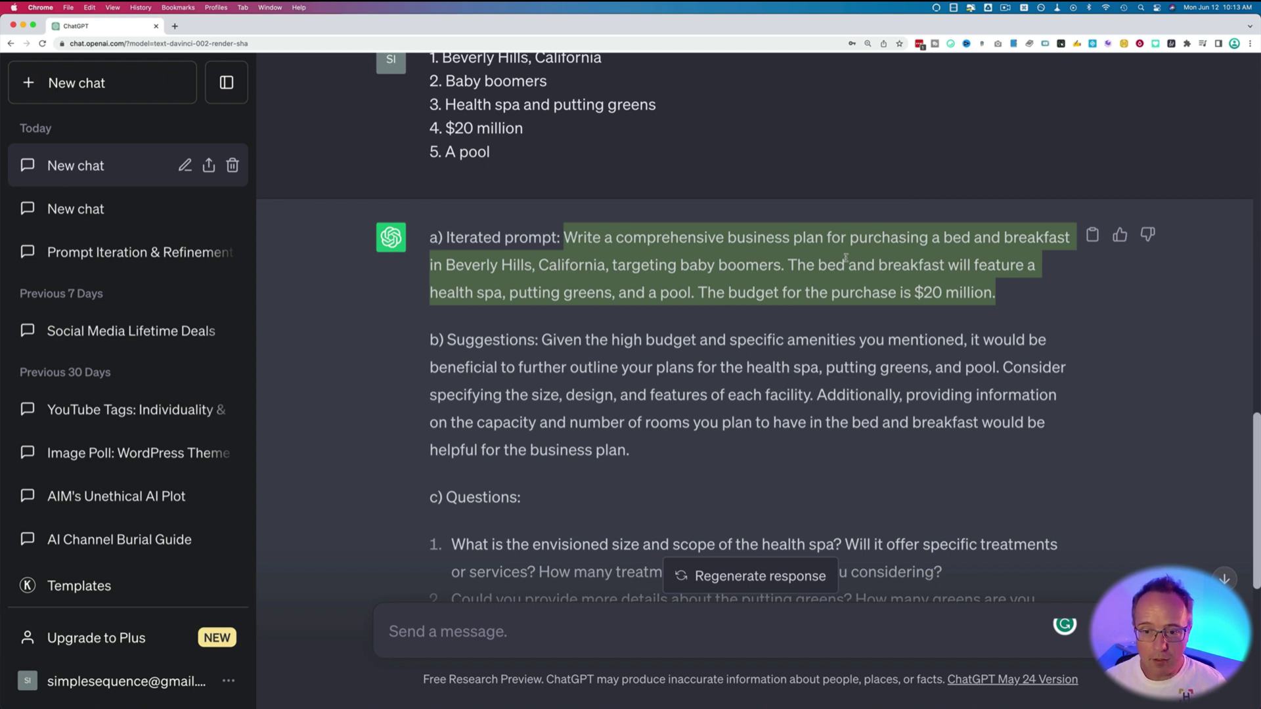
scroll(560, 343, down, 3)
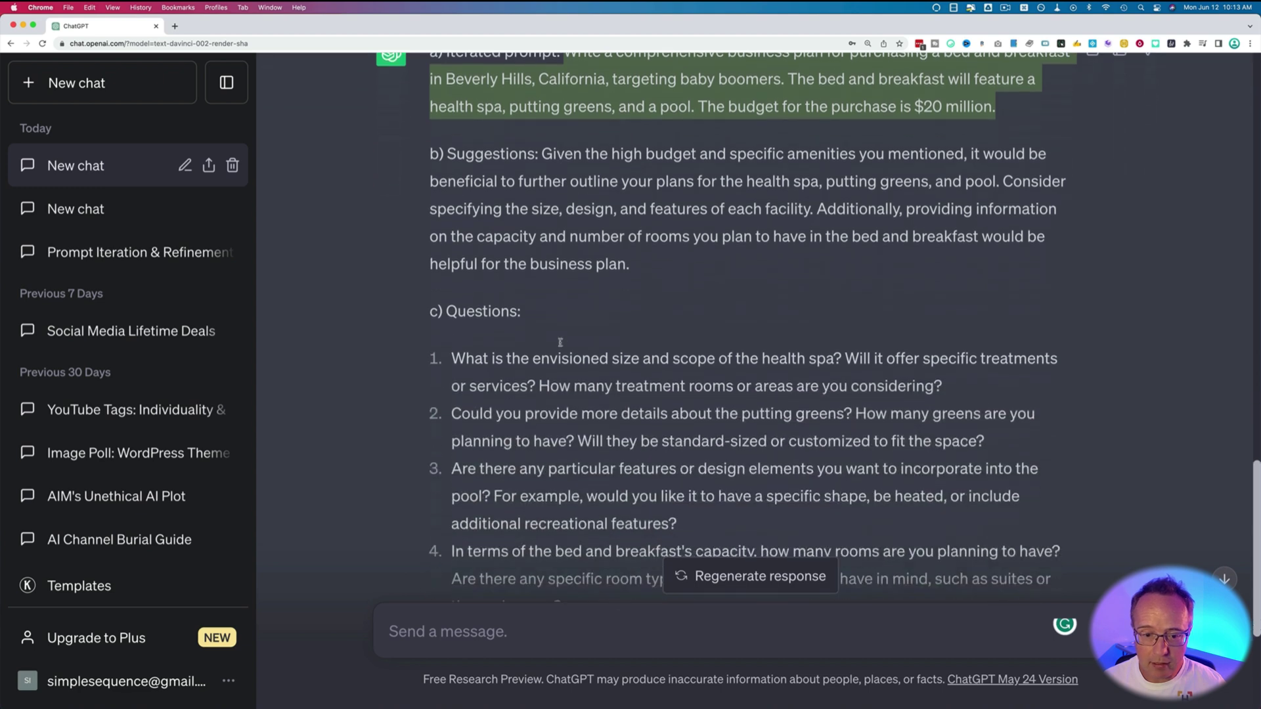
scroll(561, 343, down, 3)
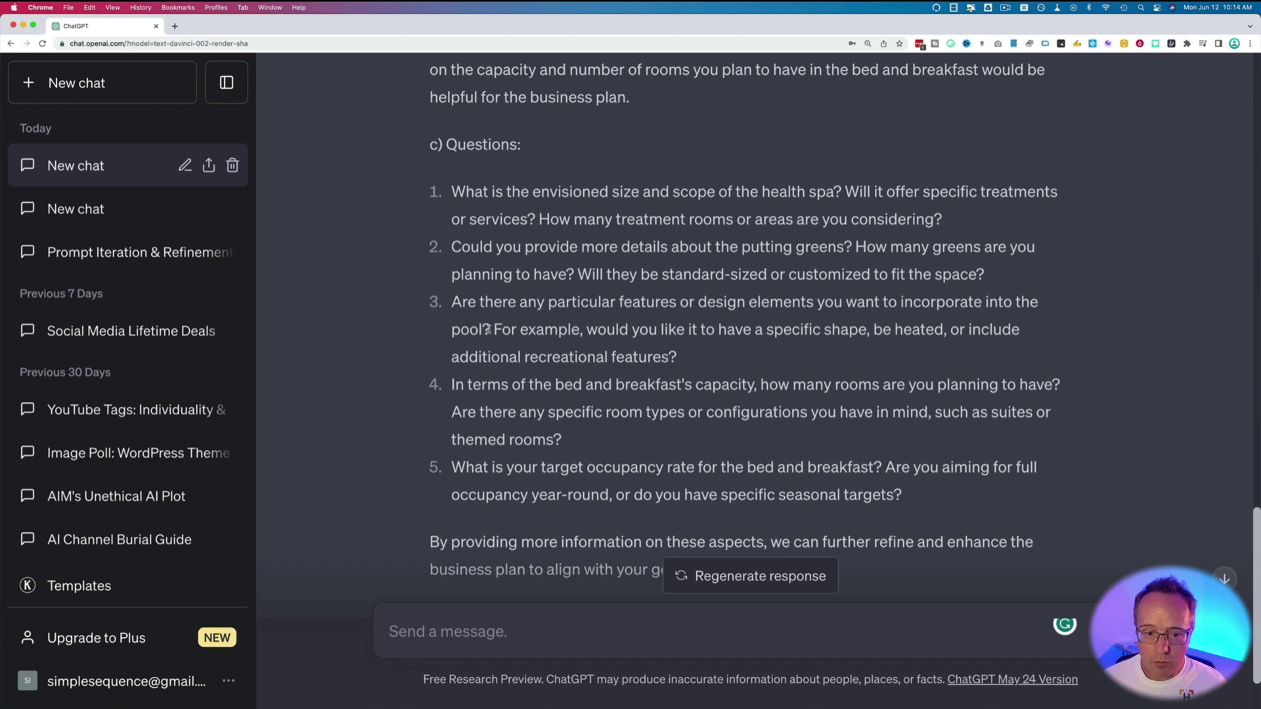
scroll(480, 322, down, 2)
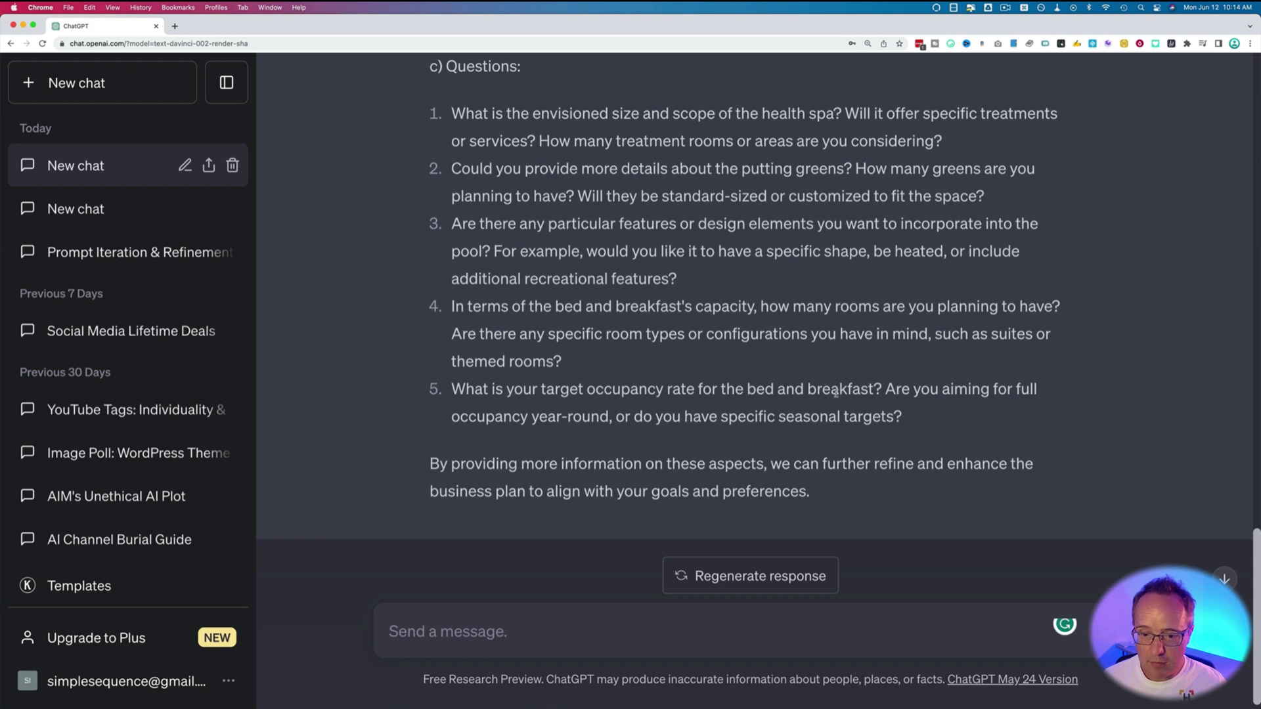
scroll(557, 381, up, 1)
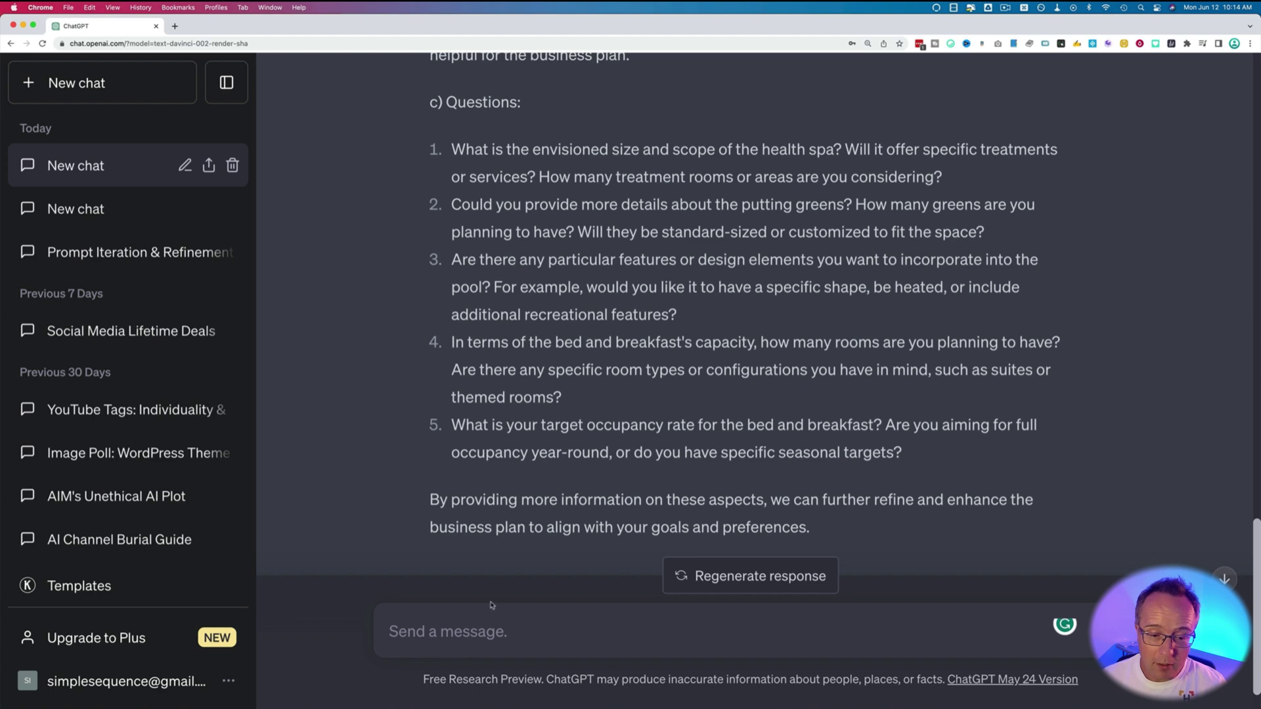
scroll(496, 526, up, 5)
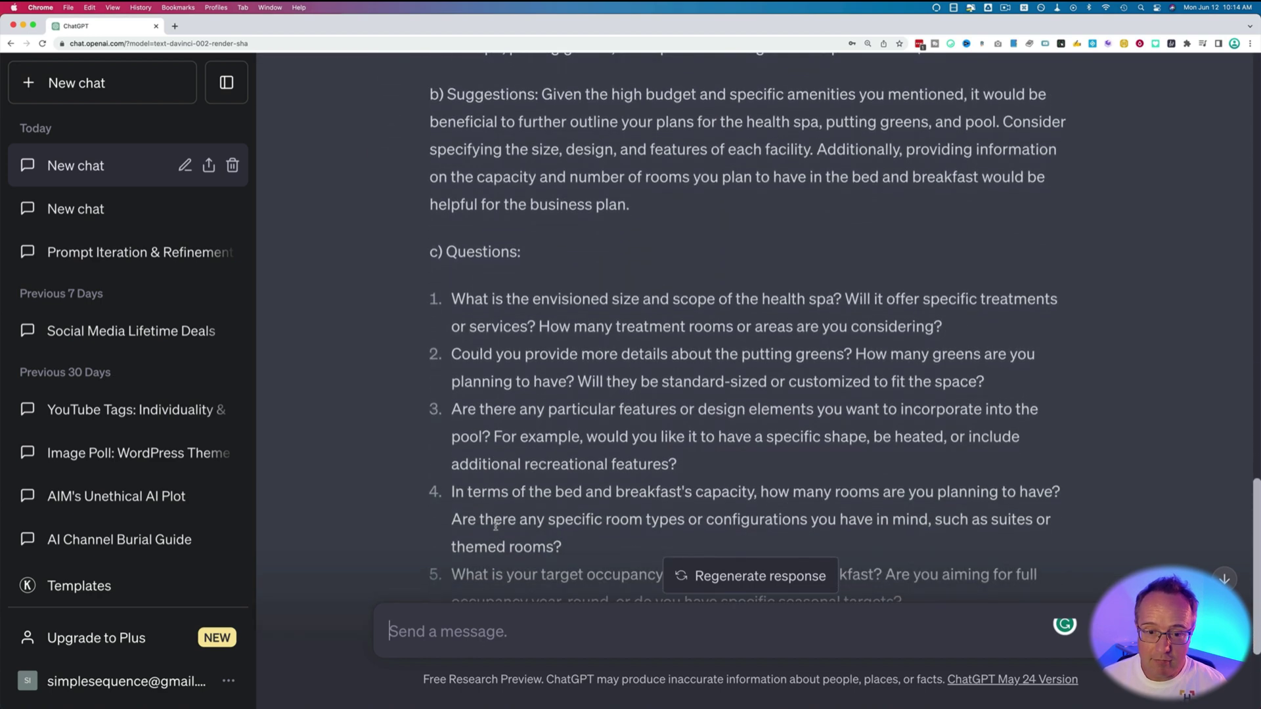
scroll(496, 526, down, 2)
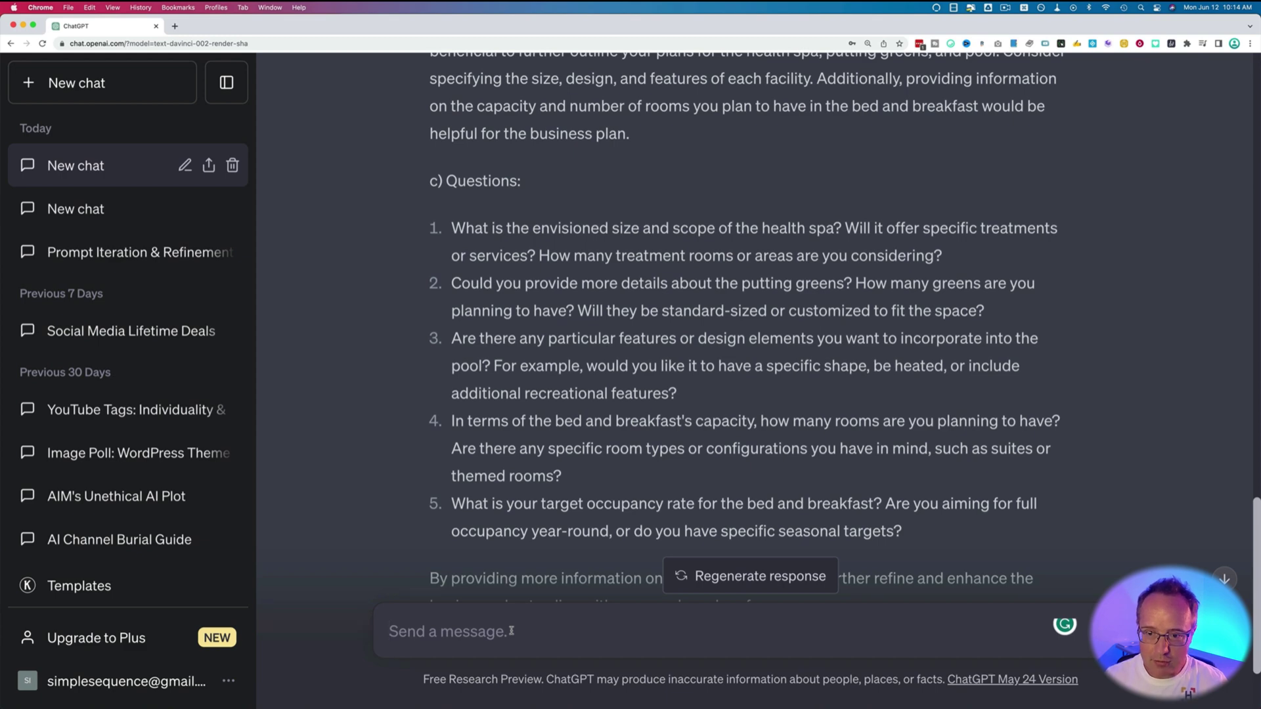
scroll(499, 475, down, 2)
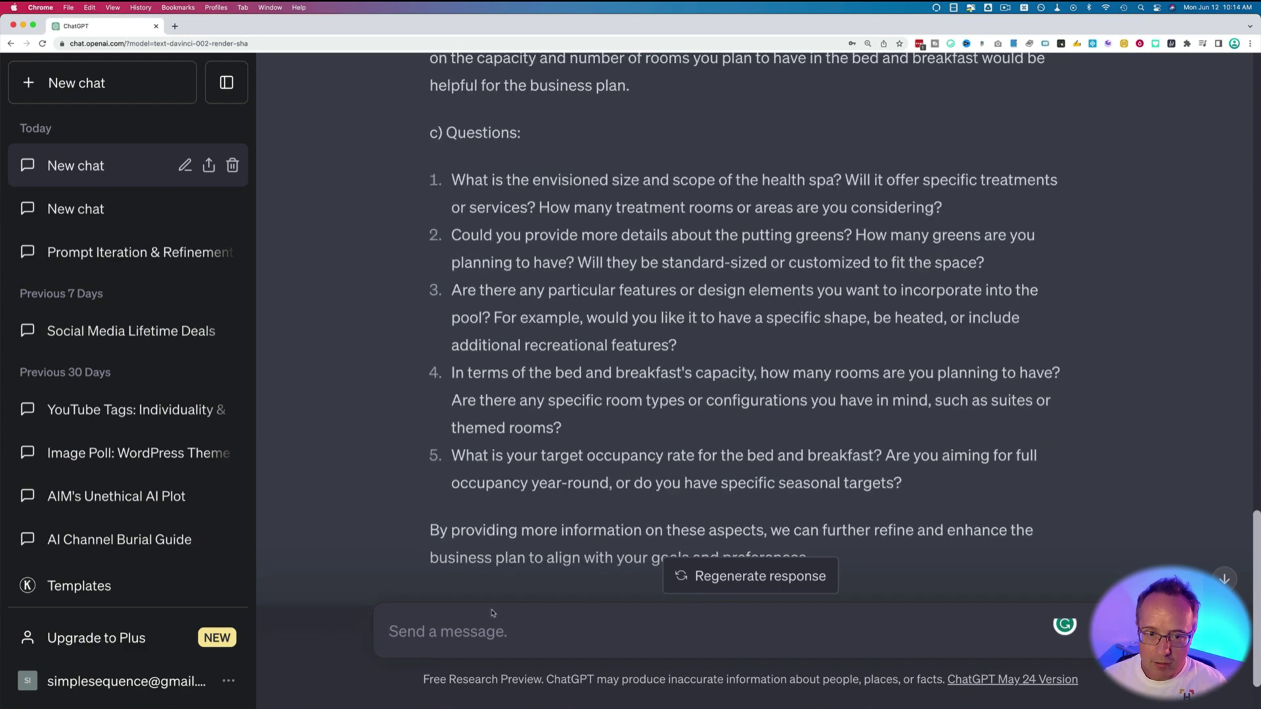
Step: Reply with numbered answers: massages and manicures, 15 PGA-style putting greens, heated grotto pool, 20 rooms, 75%
text(1.)
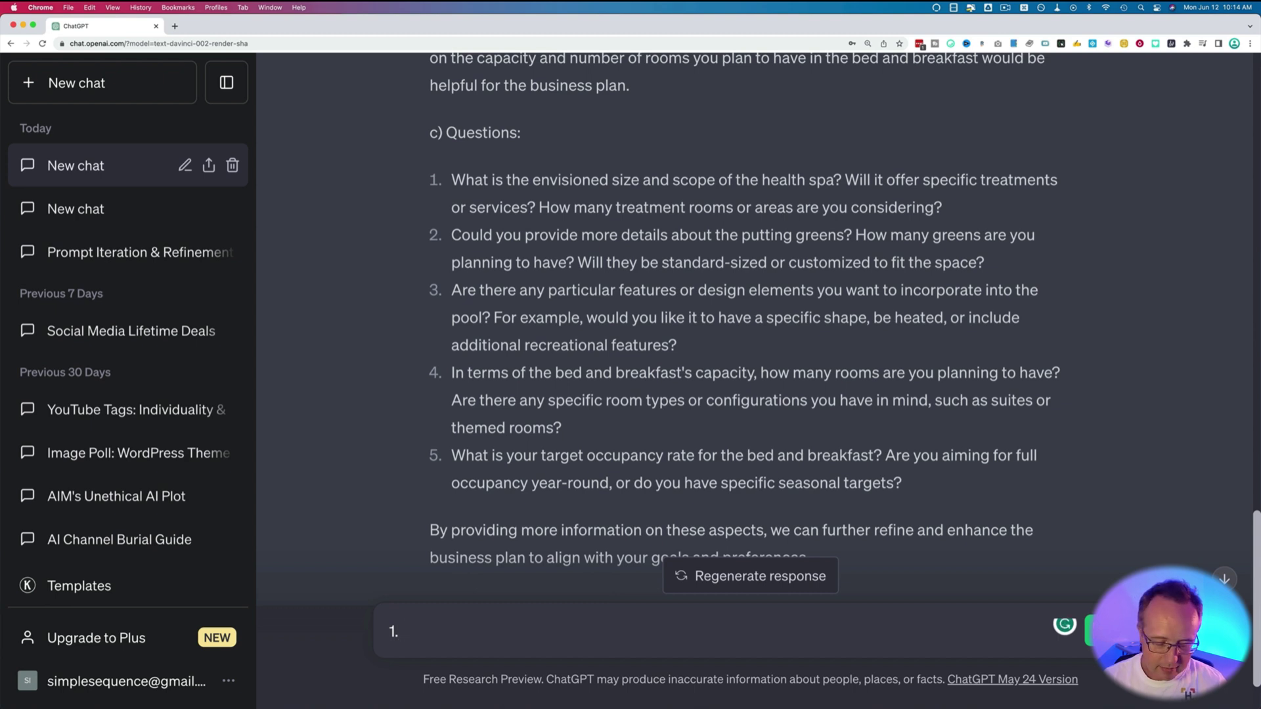
text( Massages and manicures)
key(shift+Return)
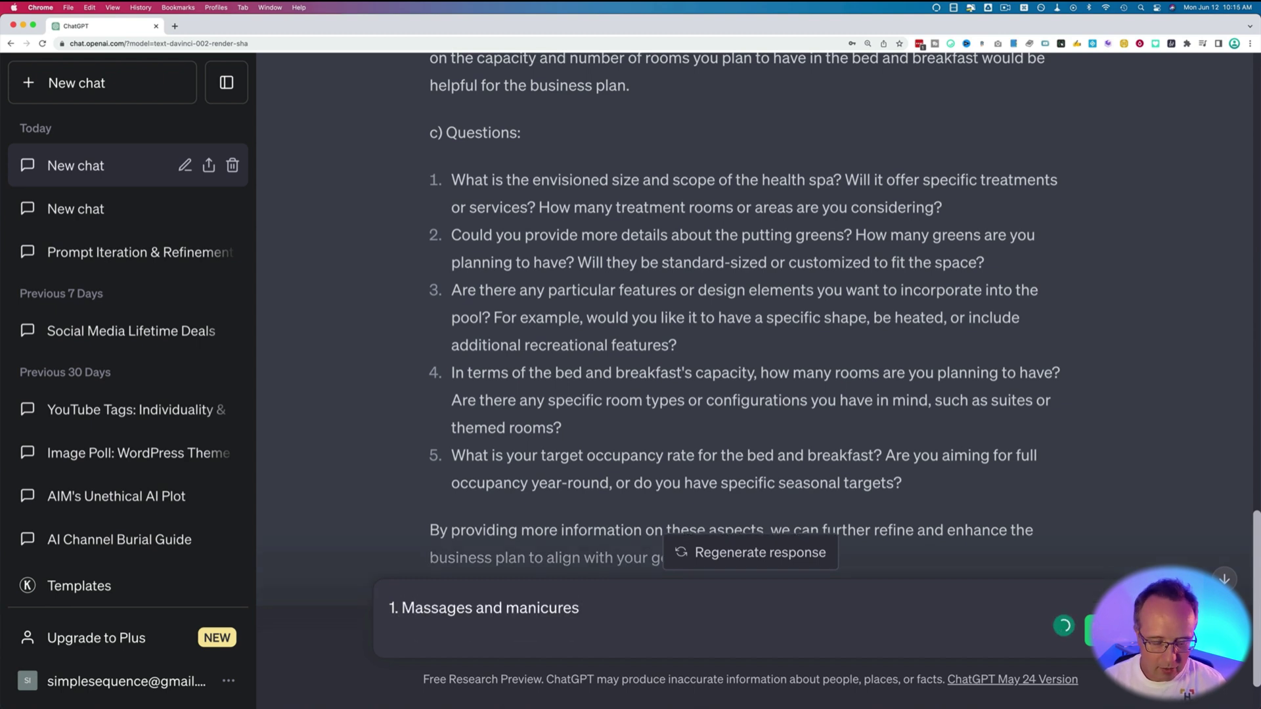
text(2.)
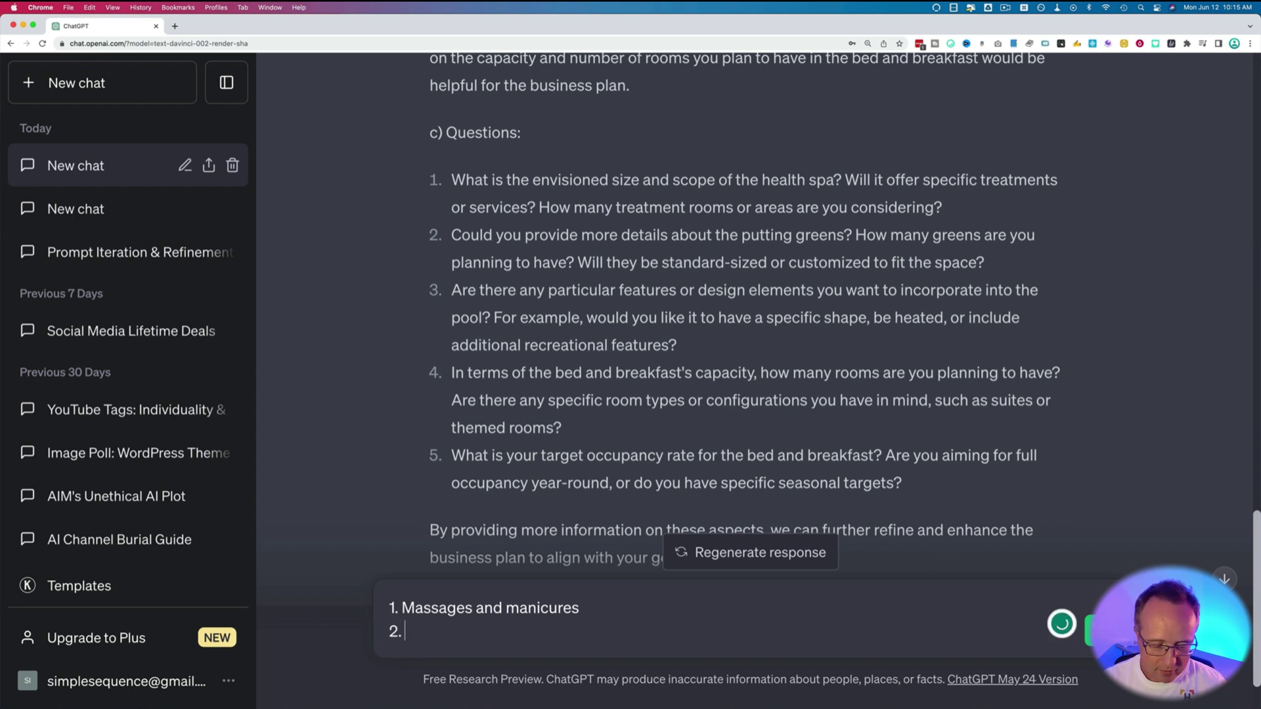
text( 15 putting )
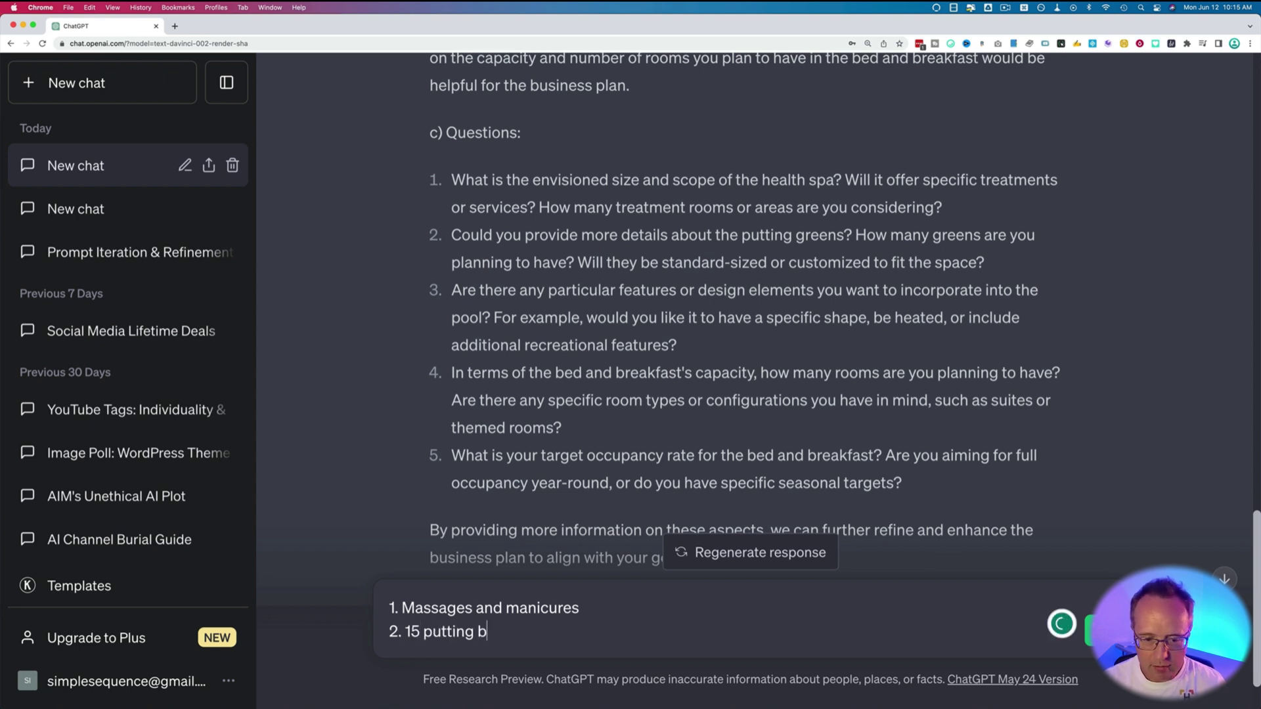
text(greens, pga style)
key(shift+Return)
text(3. )
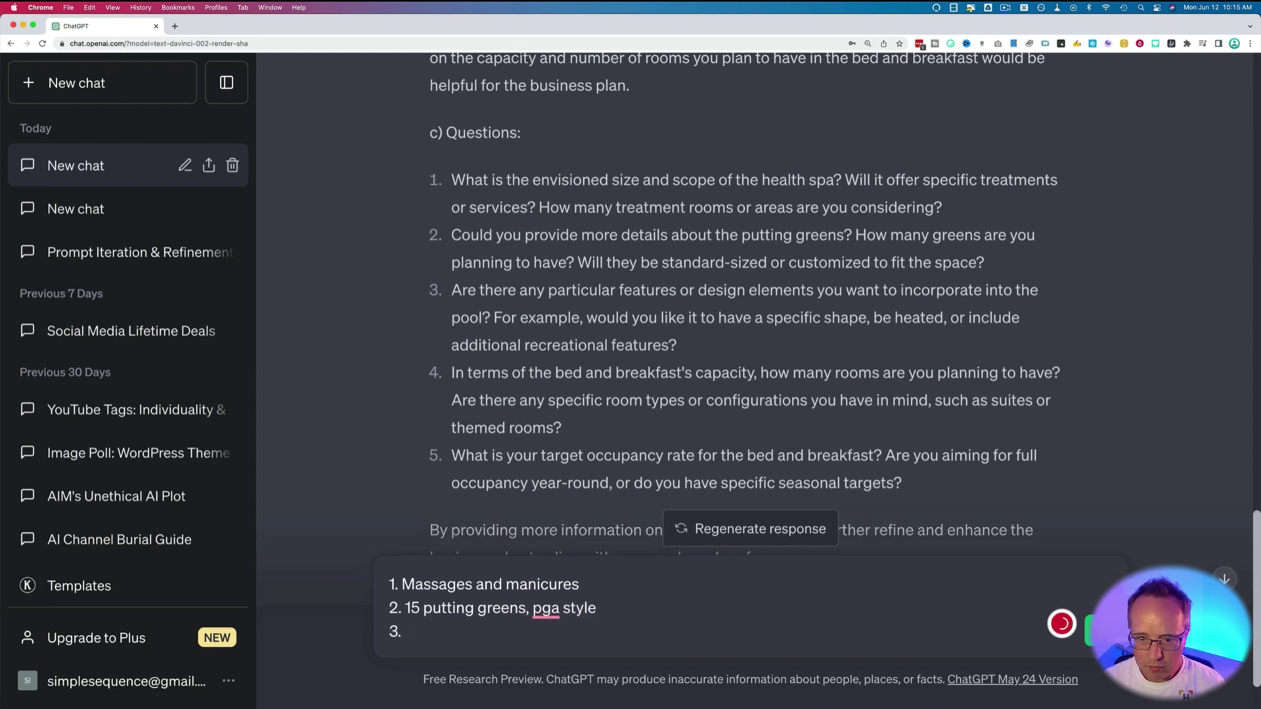
text(It's heated and has a grotto)
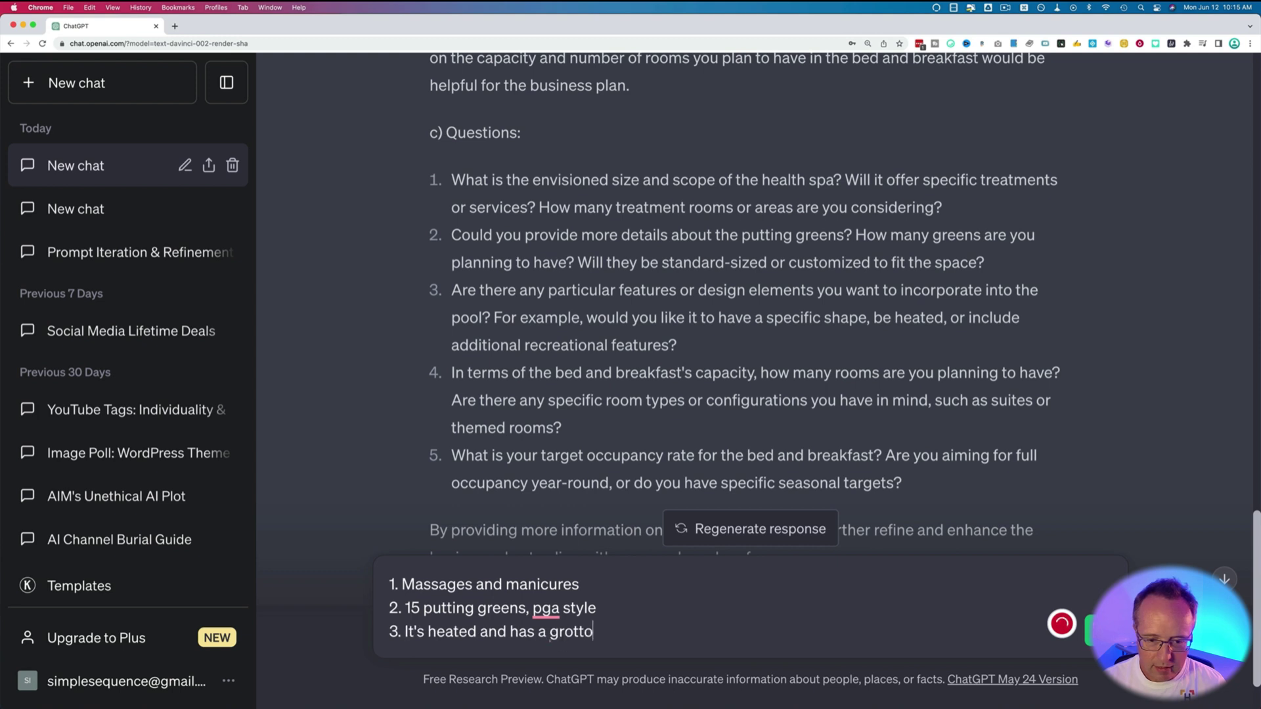
key(shift+Return)
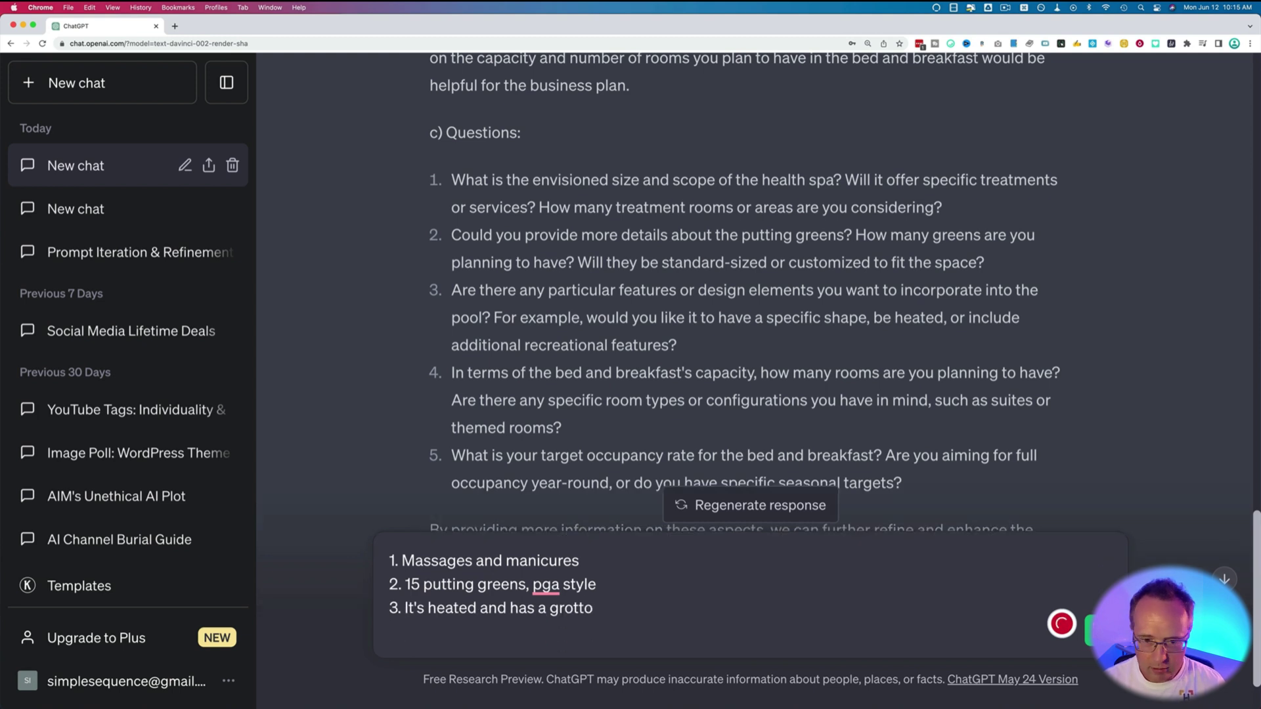
text(4. 20 rooms)
key(shift+Return)
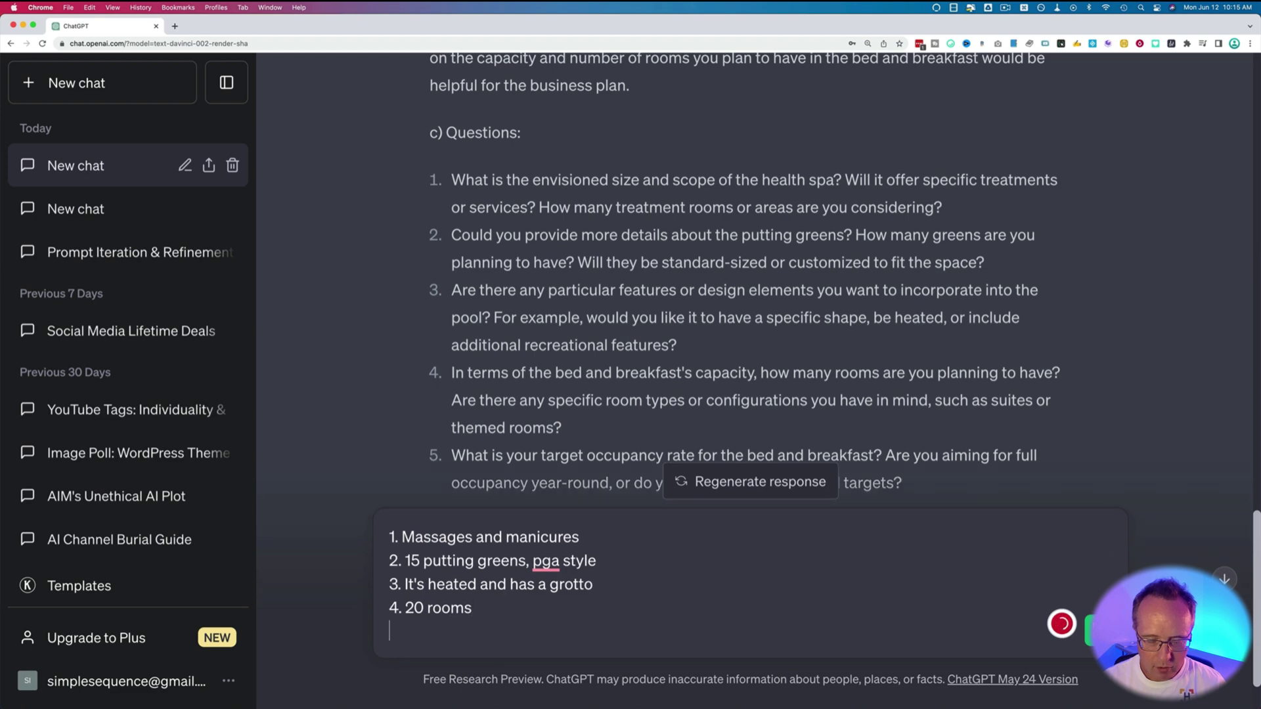
text(5. 75%)
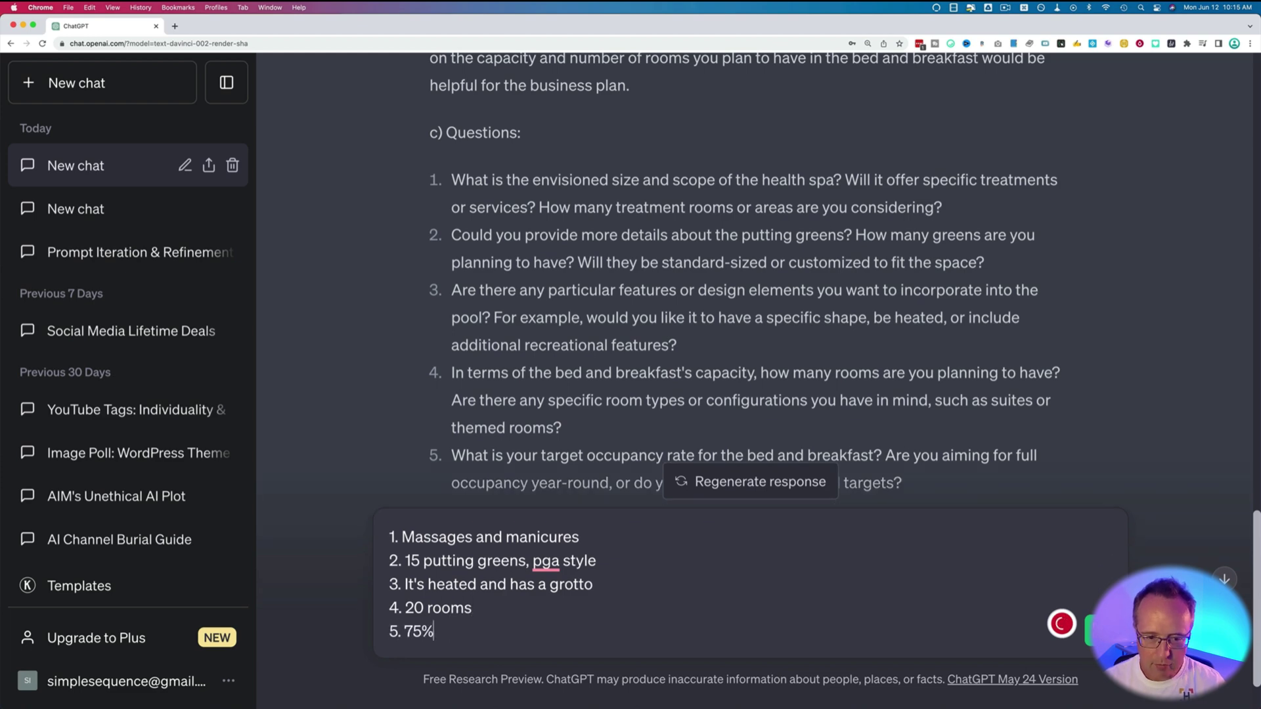
key(Return)
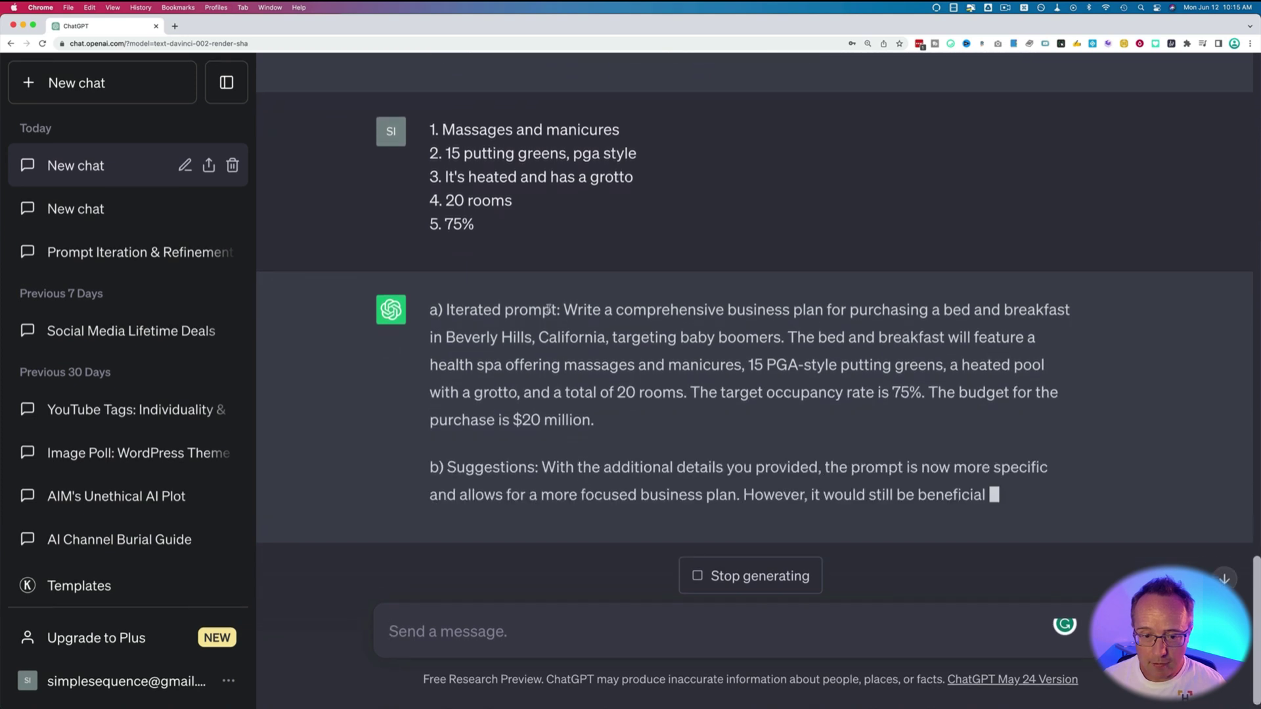
Step: Copy the refined business-plan prompt, from 'Write' through 'million.'
drag(563, 309, 622, 426)
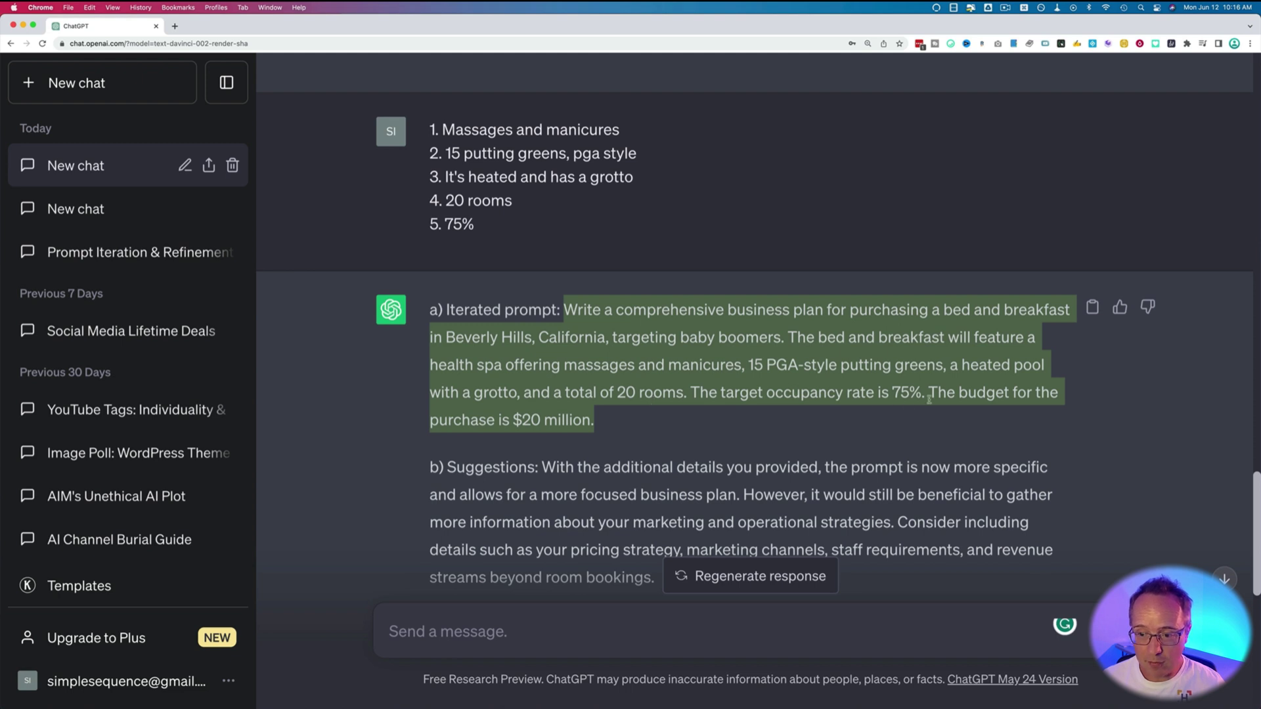
right_click(553, 397)
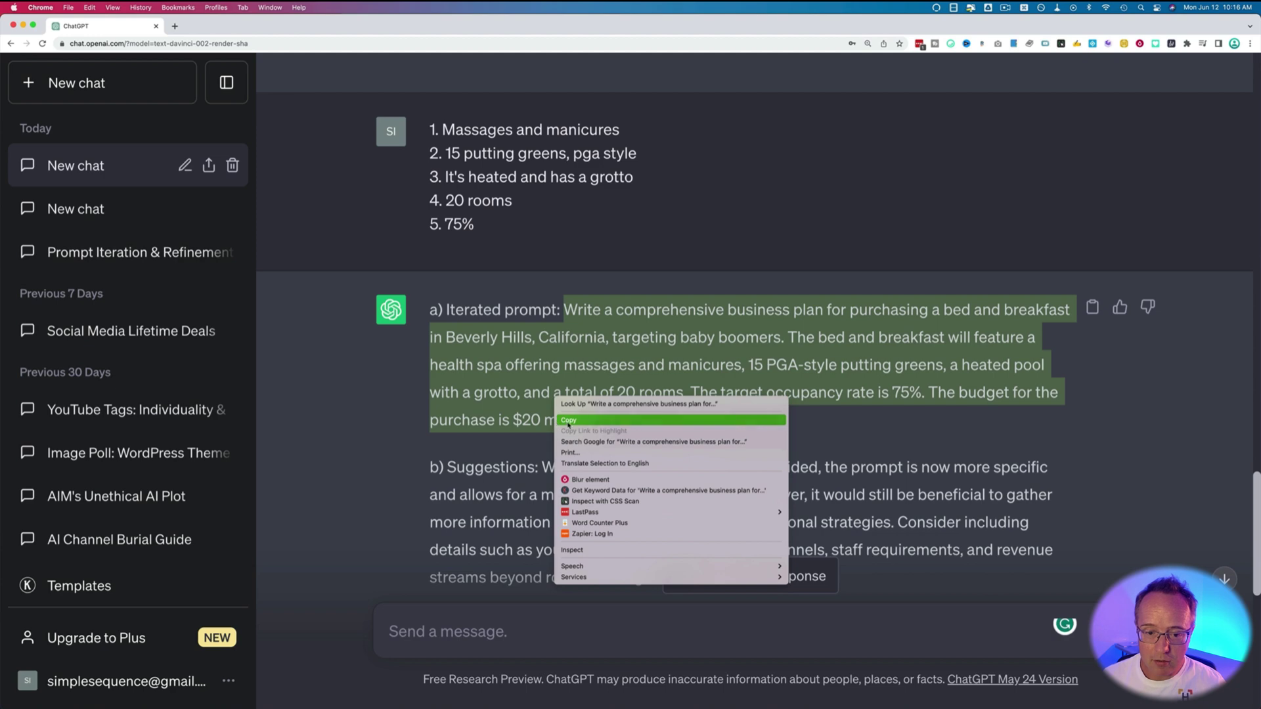
click(568, 421)
Step: Send 'All done! Thanks for your help!' to close the conversation
scroll(662, 378, down, 5)
scroll(662, 378, down, 3)
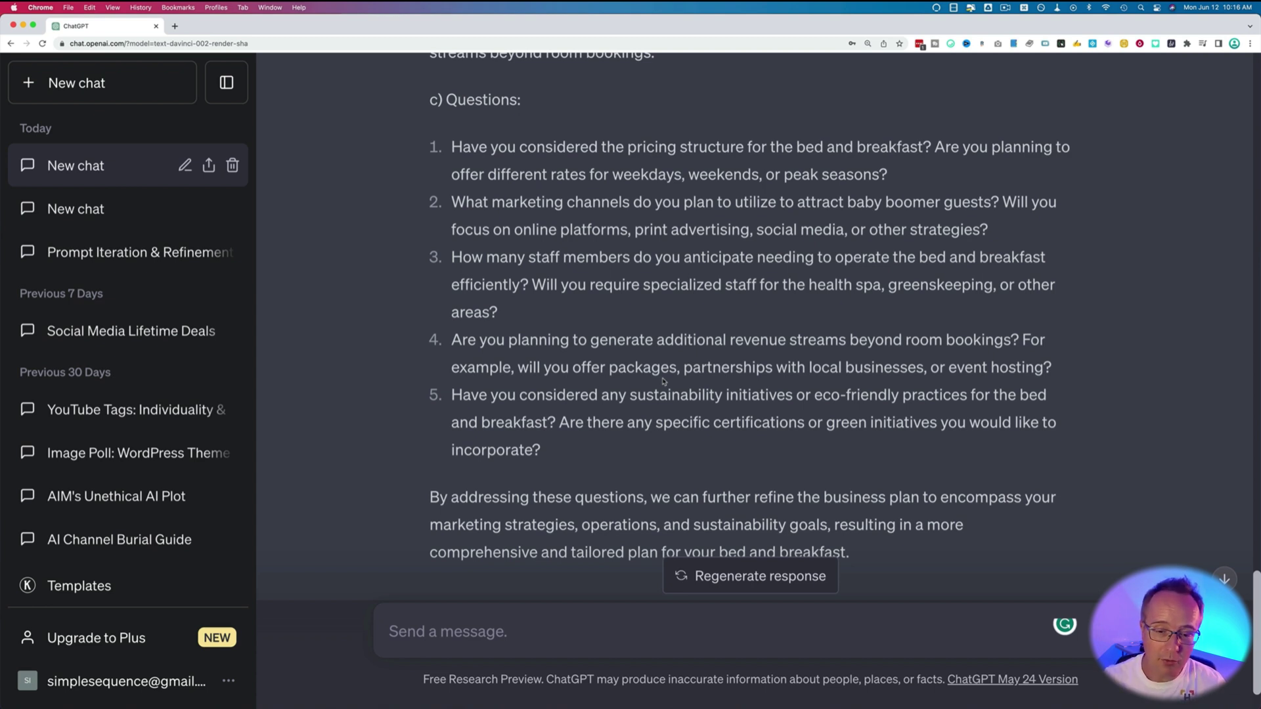
scroll(662, 381, down, 2)
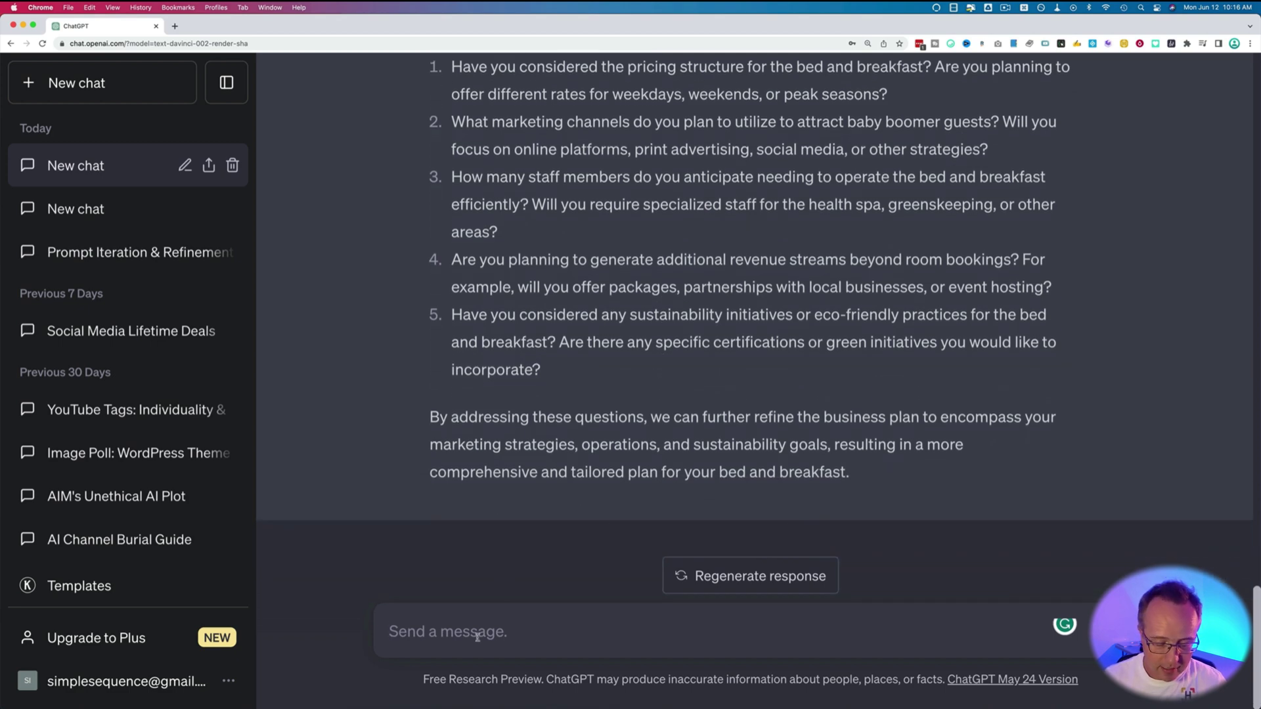
text(All done! Thanks for your help!)
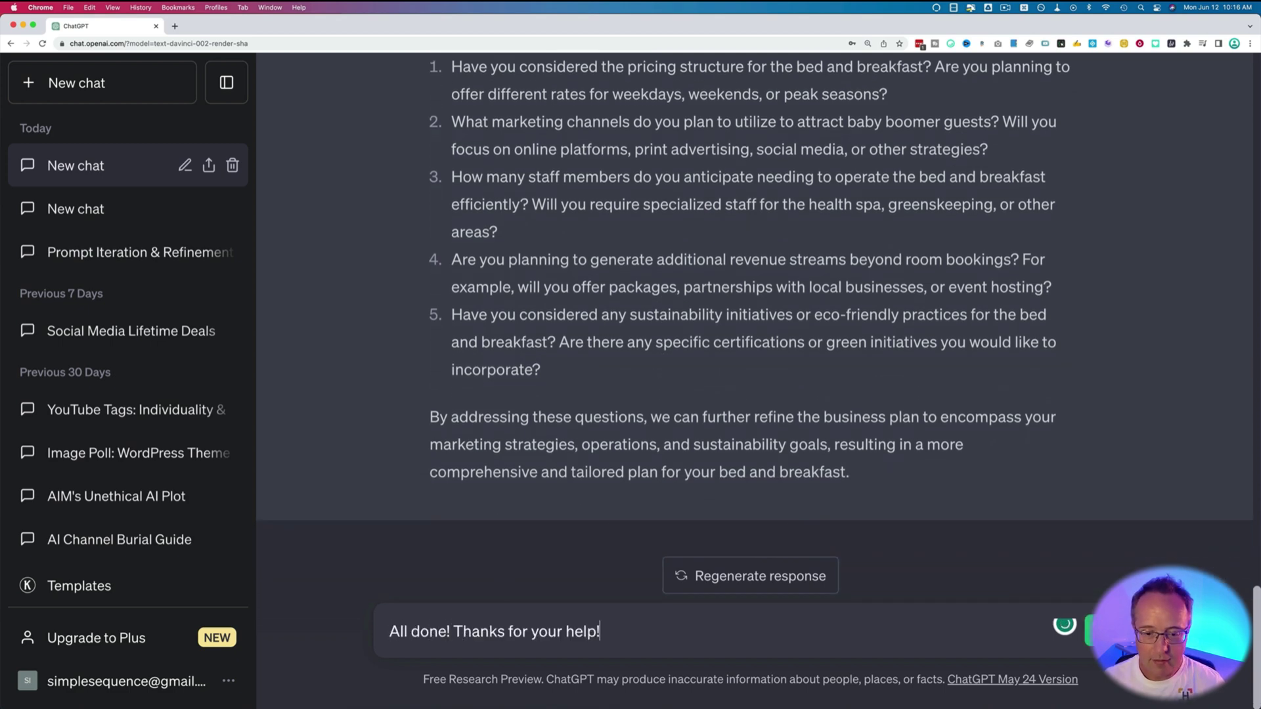
key(Return)
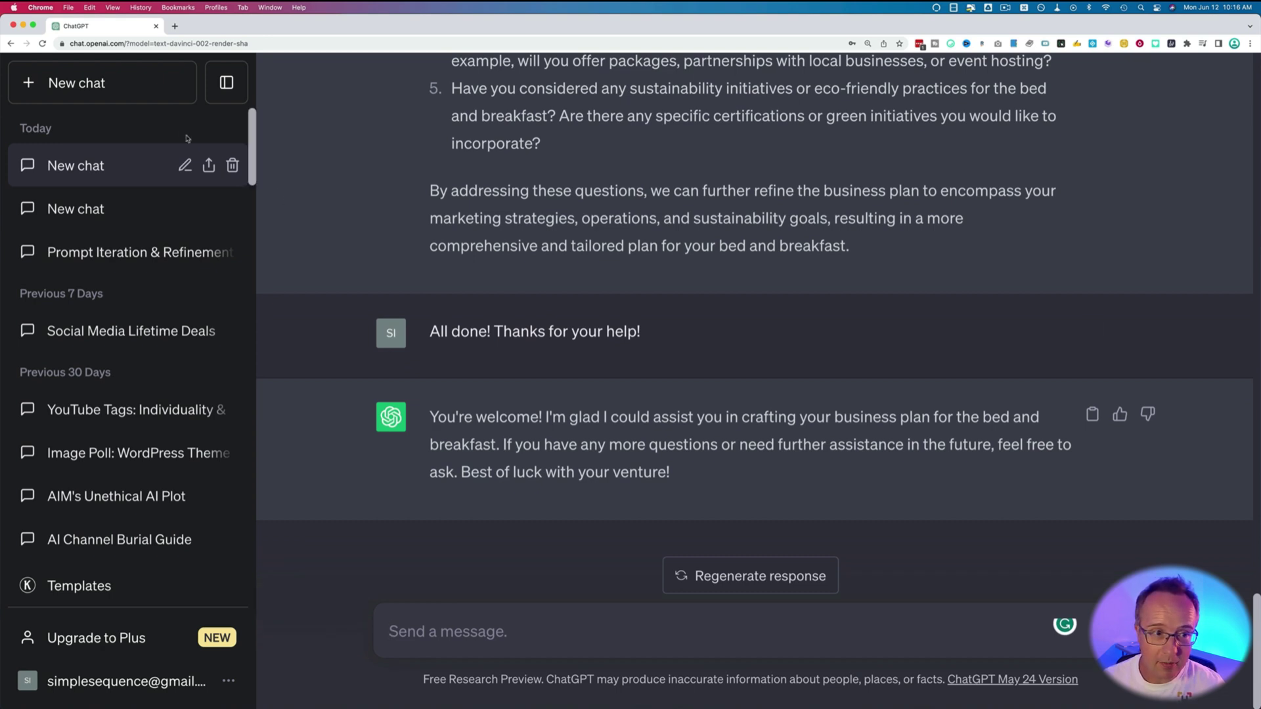
Step: In a new chat, paste the refined prompt and change its opening to 'Please write'
click(144, 83)
key(super+v)
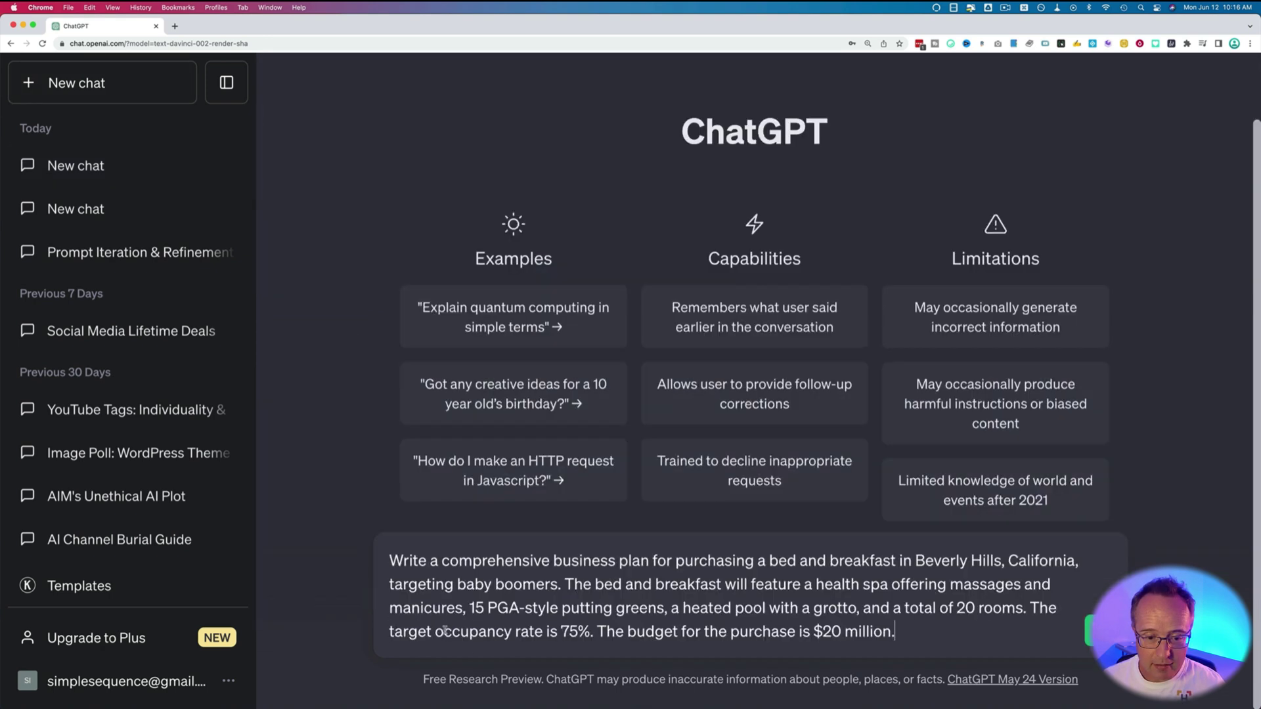
key(super+Up)
key(shift+Right)
text(Pleas w)
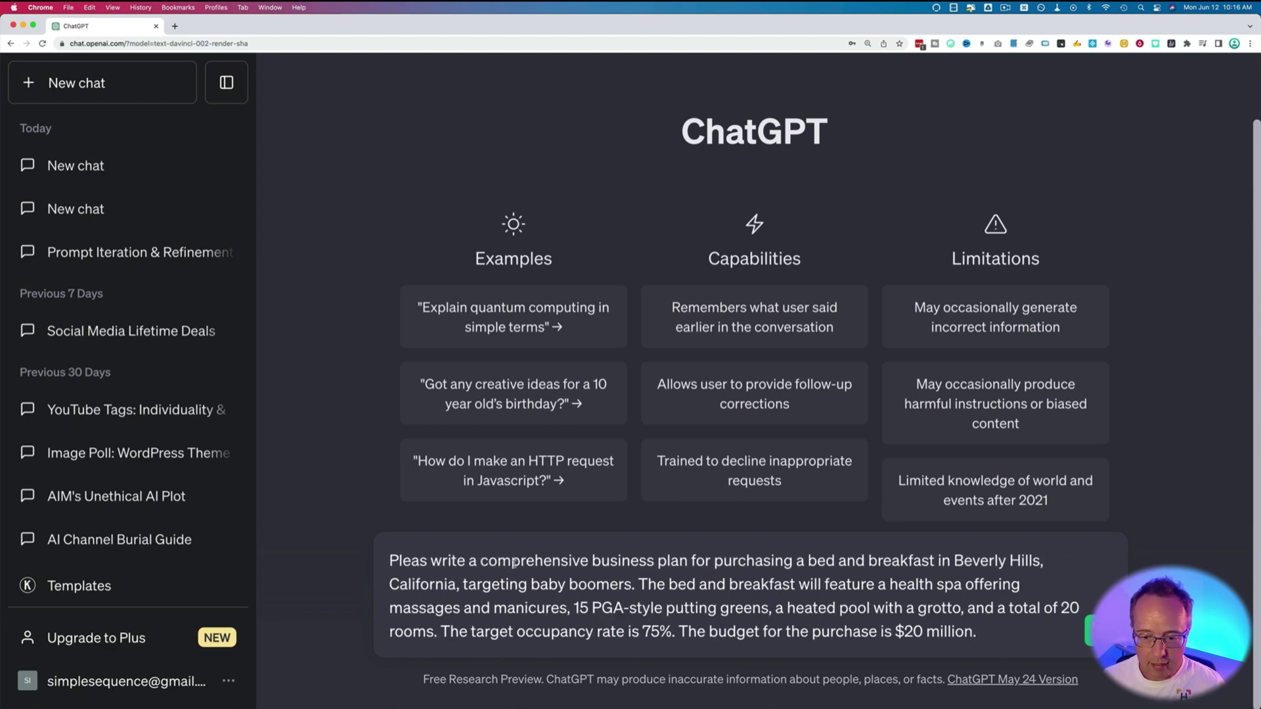
Step: Submit the prompt and follow the business plan until it halts in section 2.3
key(Return)
scroll(452, 174, up, 5)
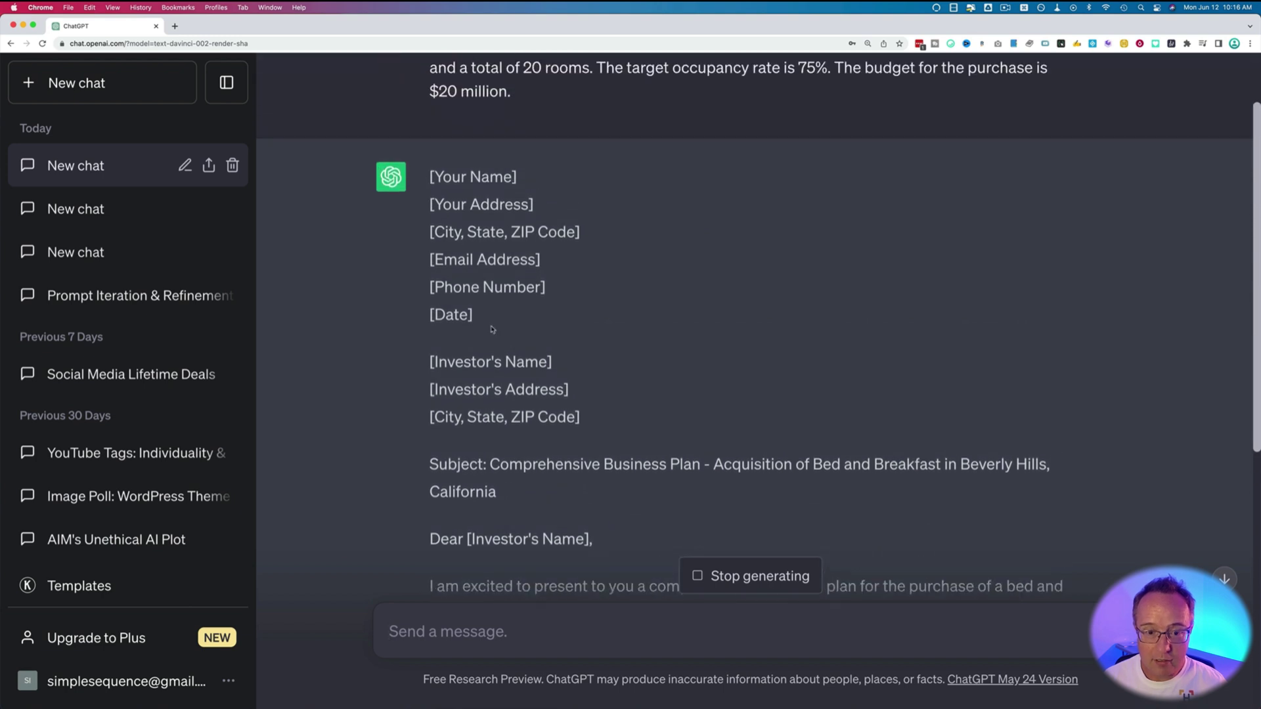
scroll(525, 329, down, 2)
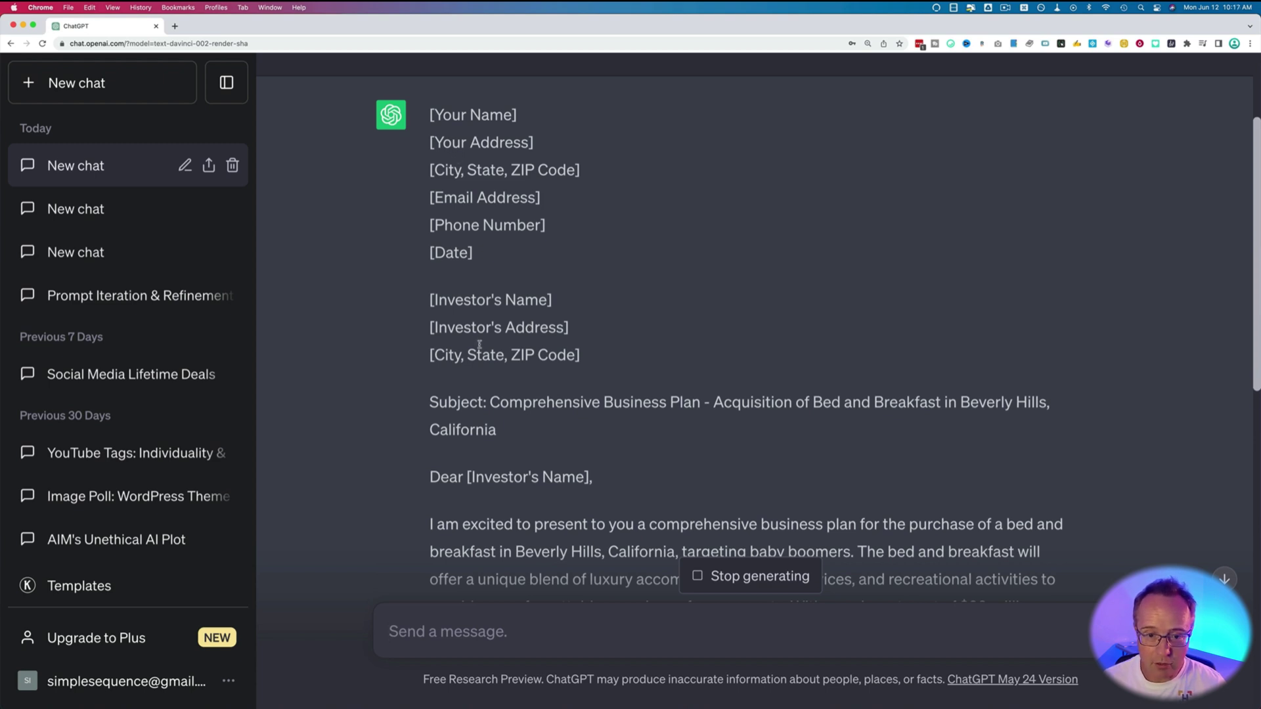
scroll(577, 396, down, 5)
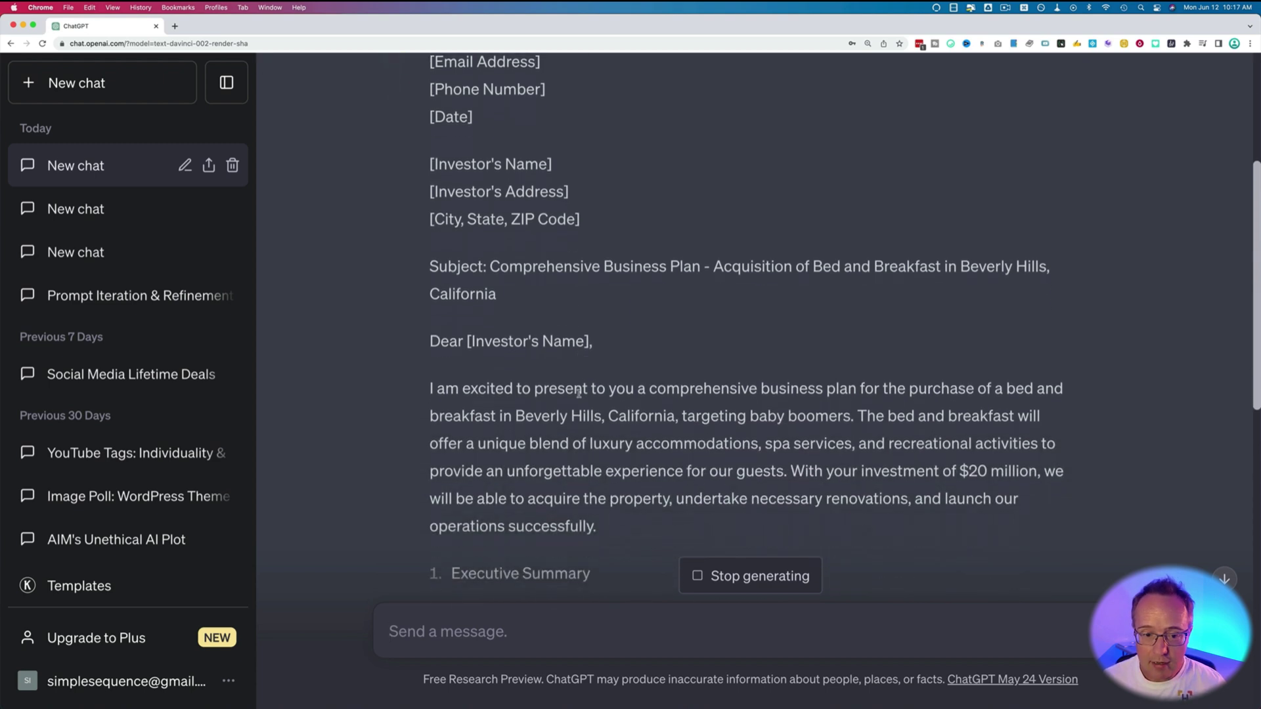
scroll(579, 394, down, 15)
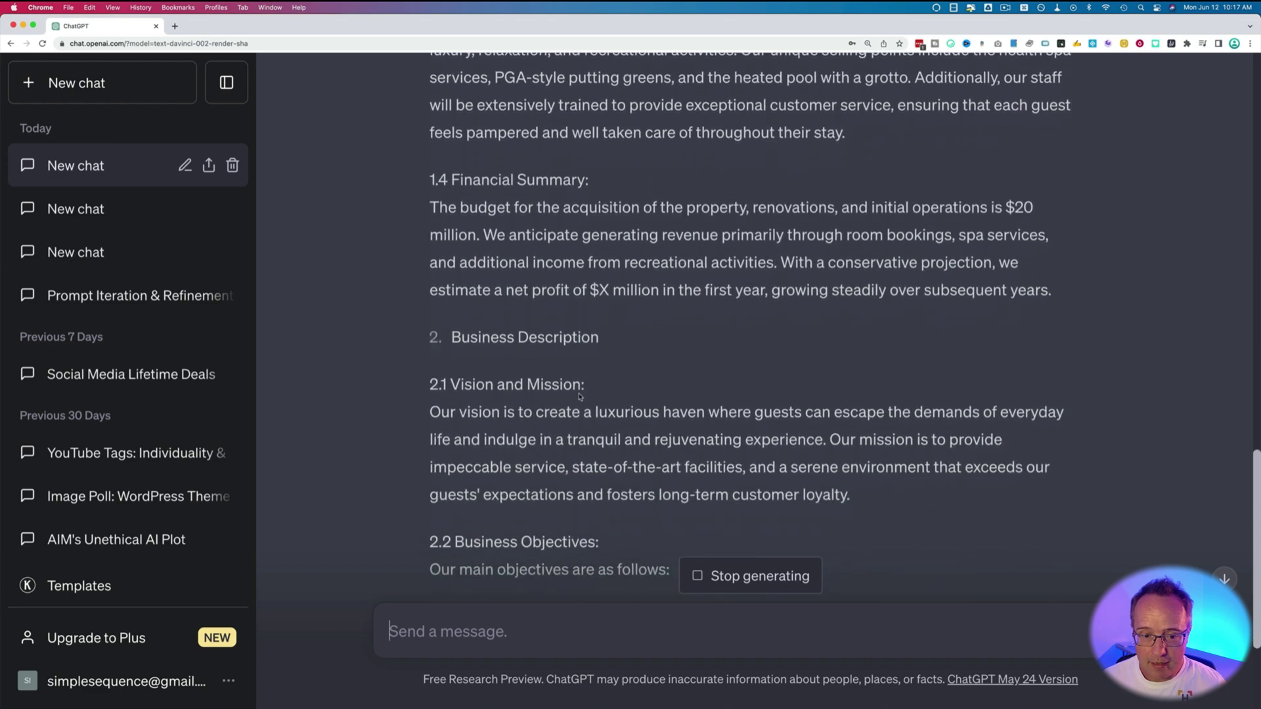
scroll(579, 394, down, 4)
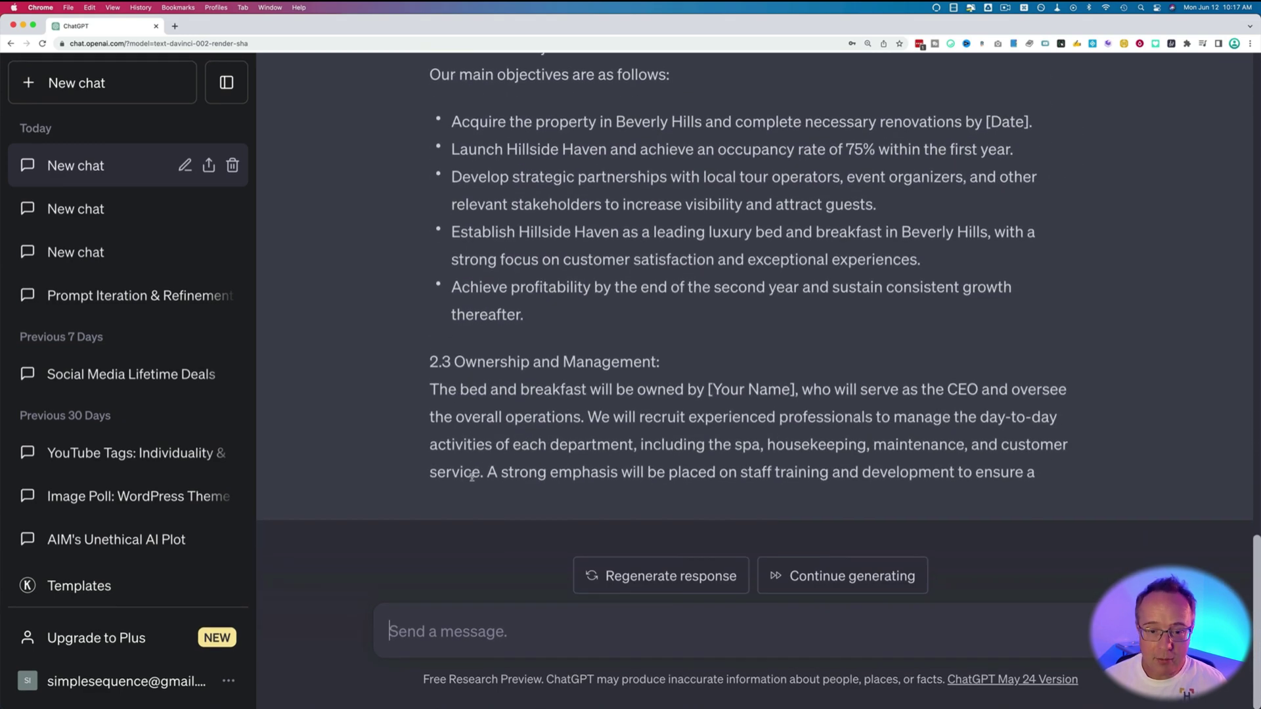
Step: Send 'That's awesome! Great work! Can you please finish the business plan'
drag(429, 390, 1044, 475)
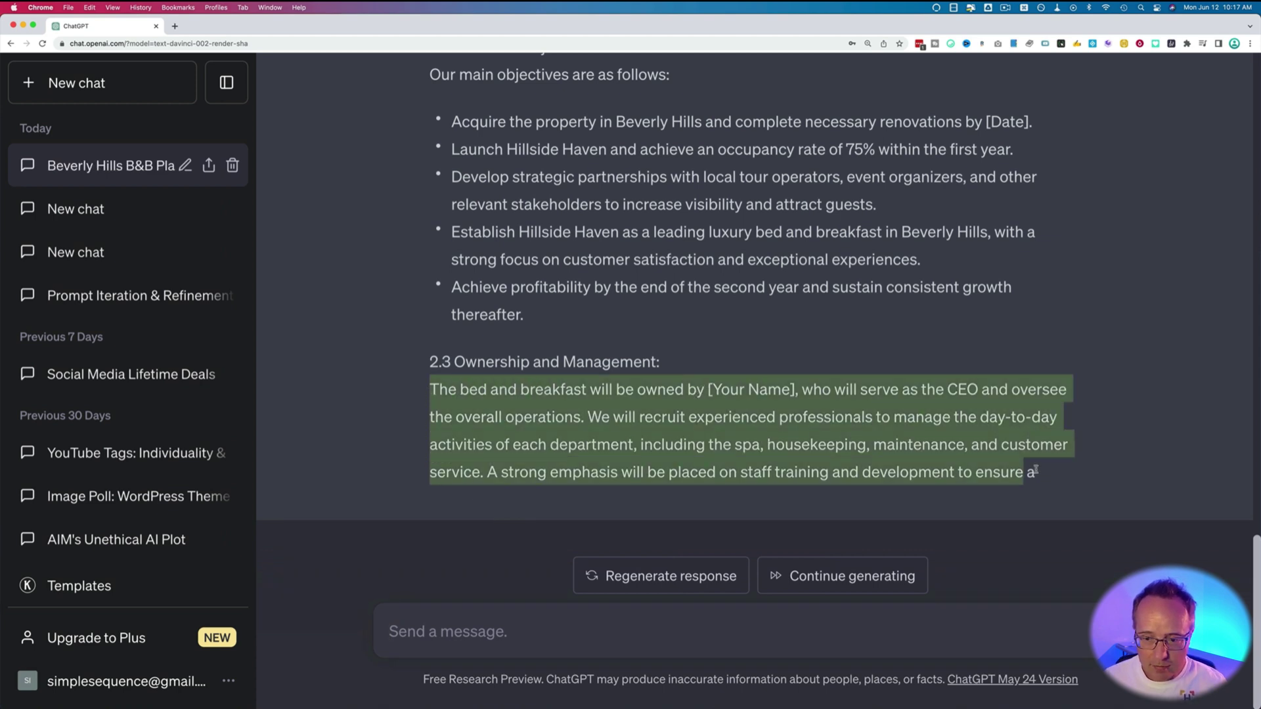
click(1052, 486)
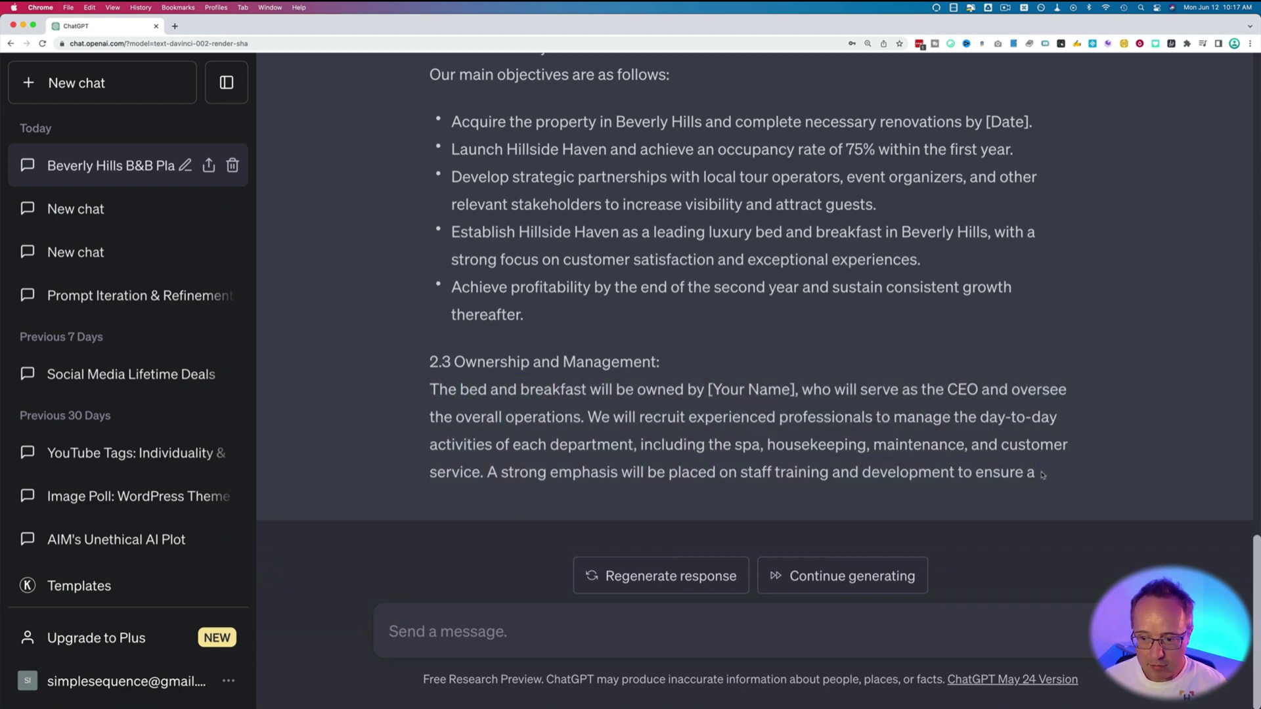
click(434, 635)
text(That's awesome)
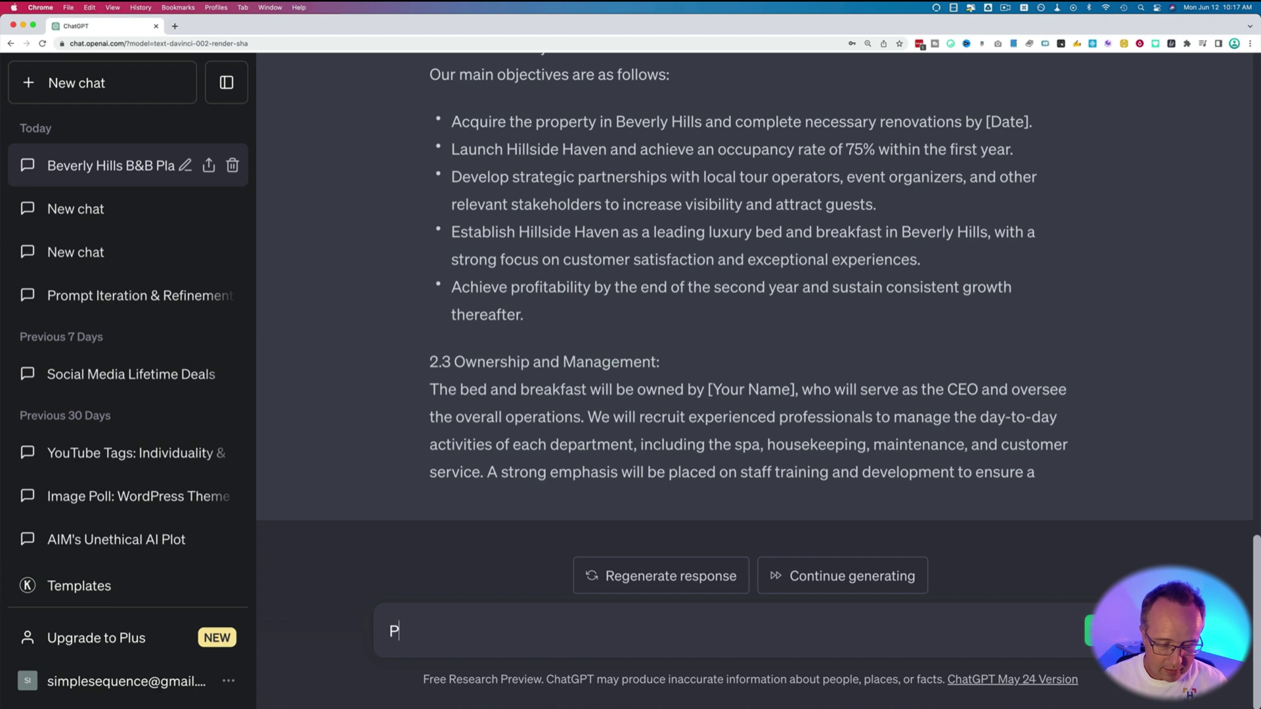
text(!)
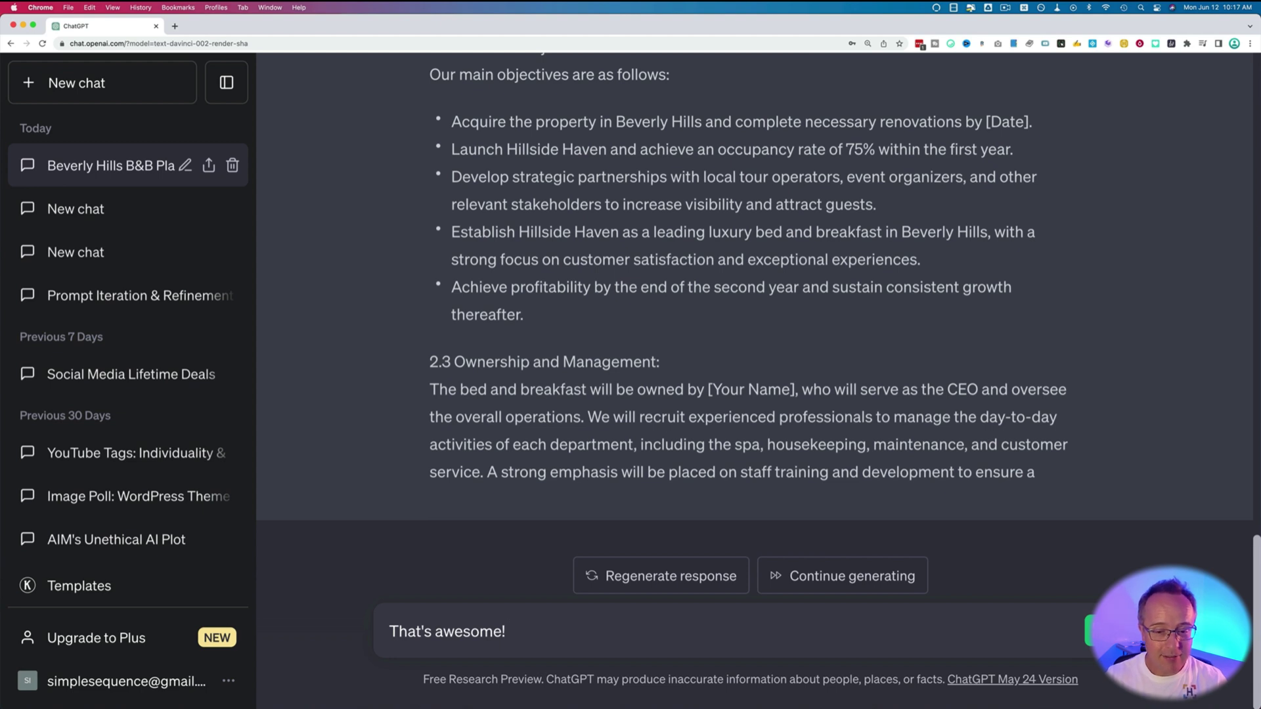
text( Great work)
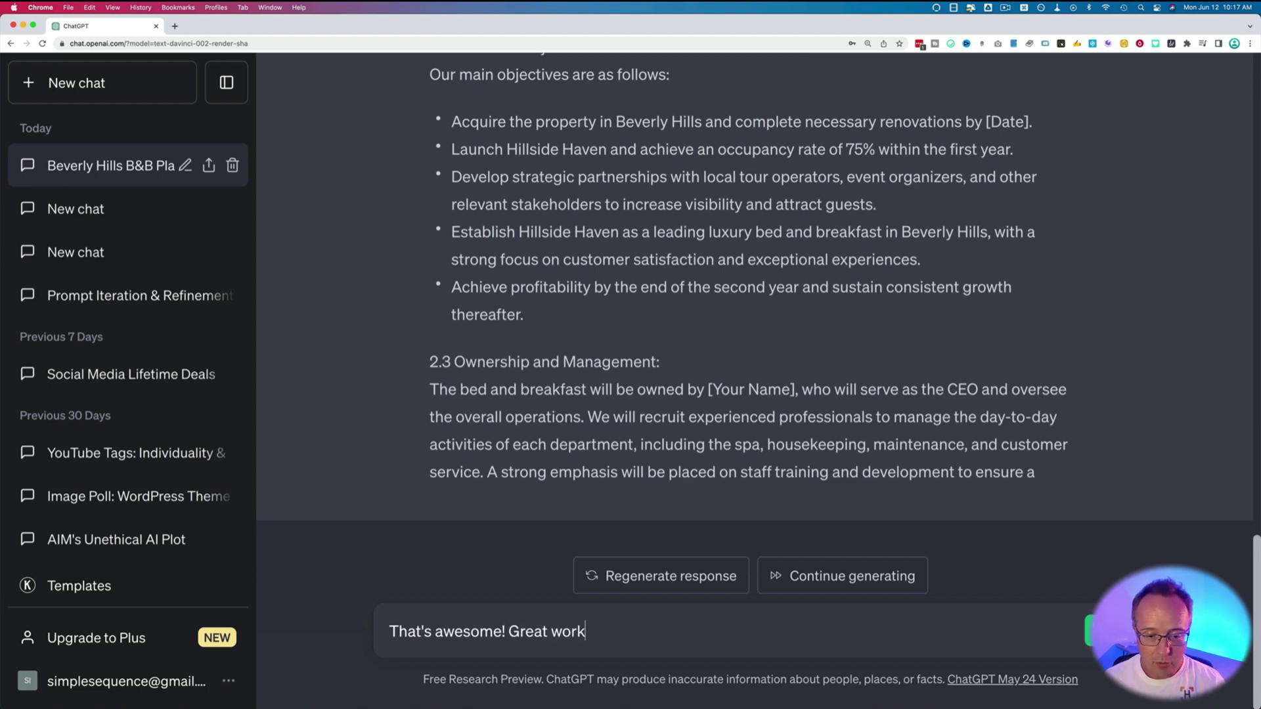
text(! Can you please finish you throug)
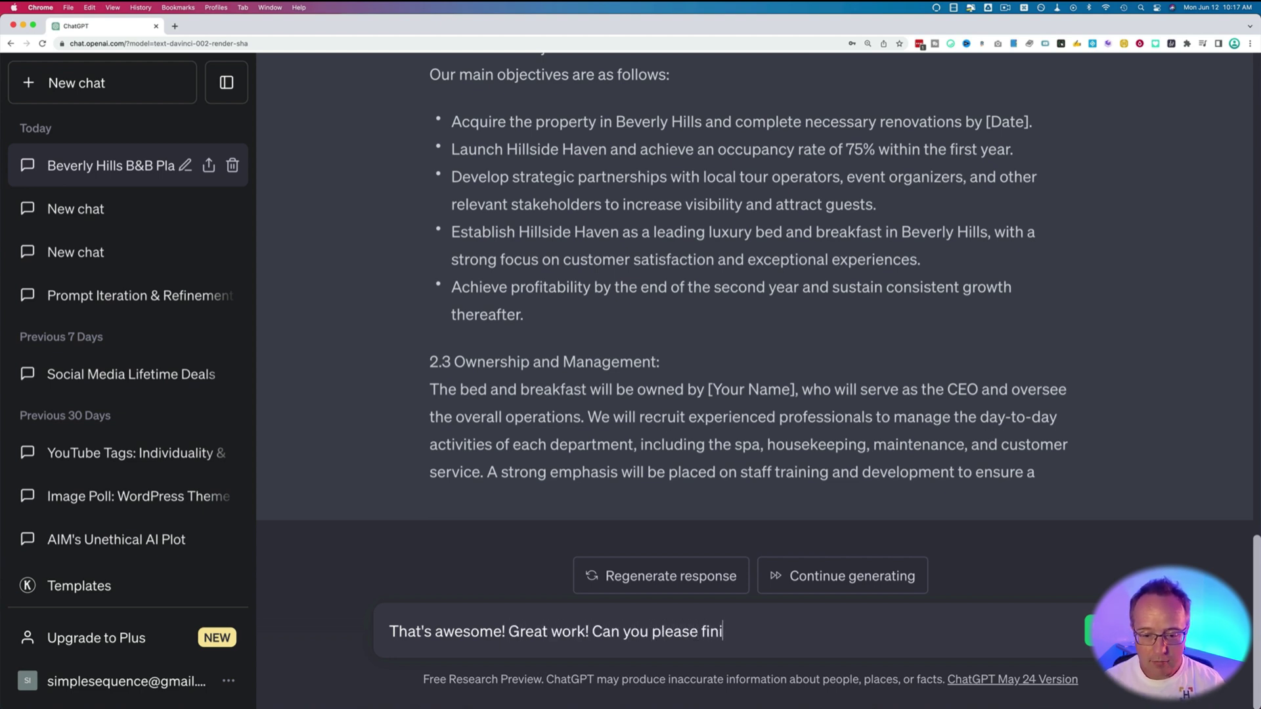
key(BackSpace)
key(BackSpace)
key(BackSpace)
key(BackSpace)
key(BackSpace)
key(BackSpace)
key(BackSpace)
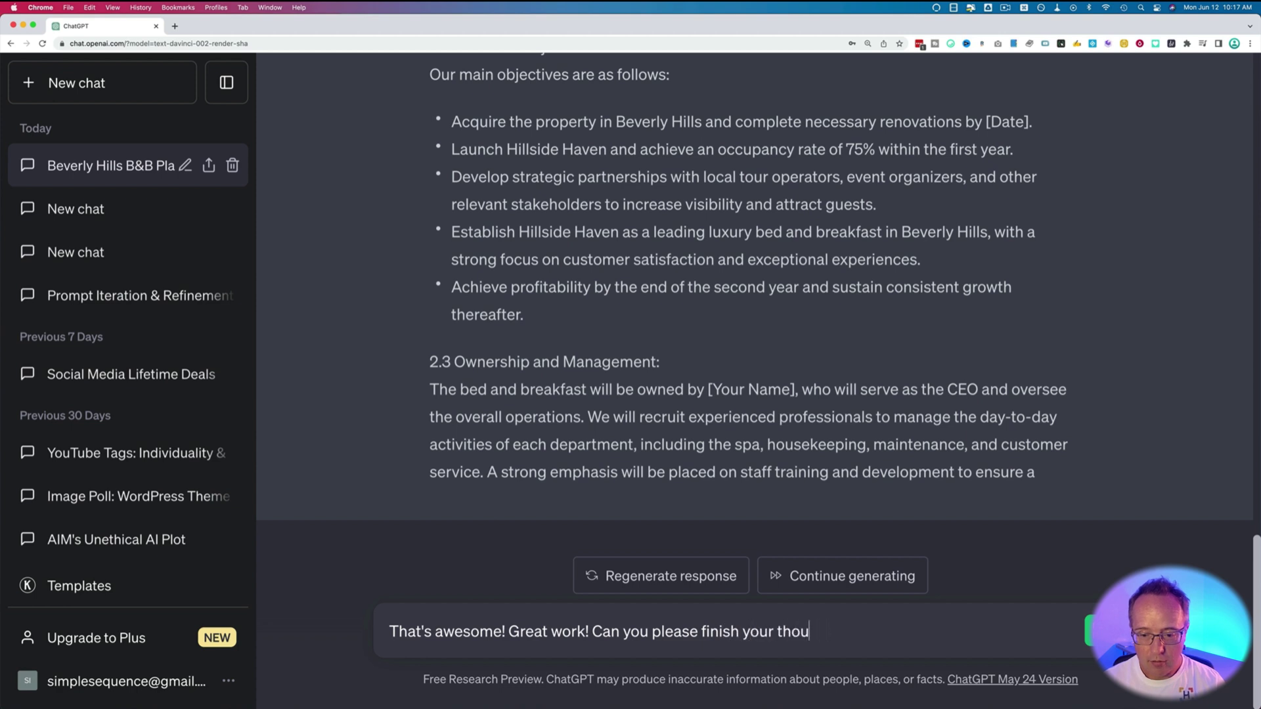
key(BackSpace)
key(BackSpace)
key(BackSpace)
text(the business plan)
key(Return)
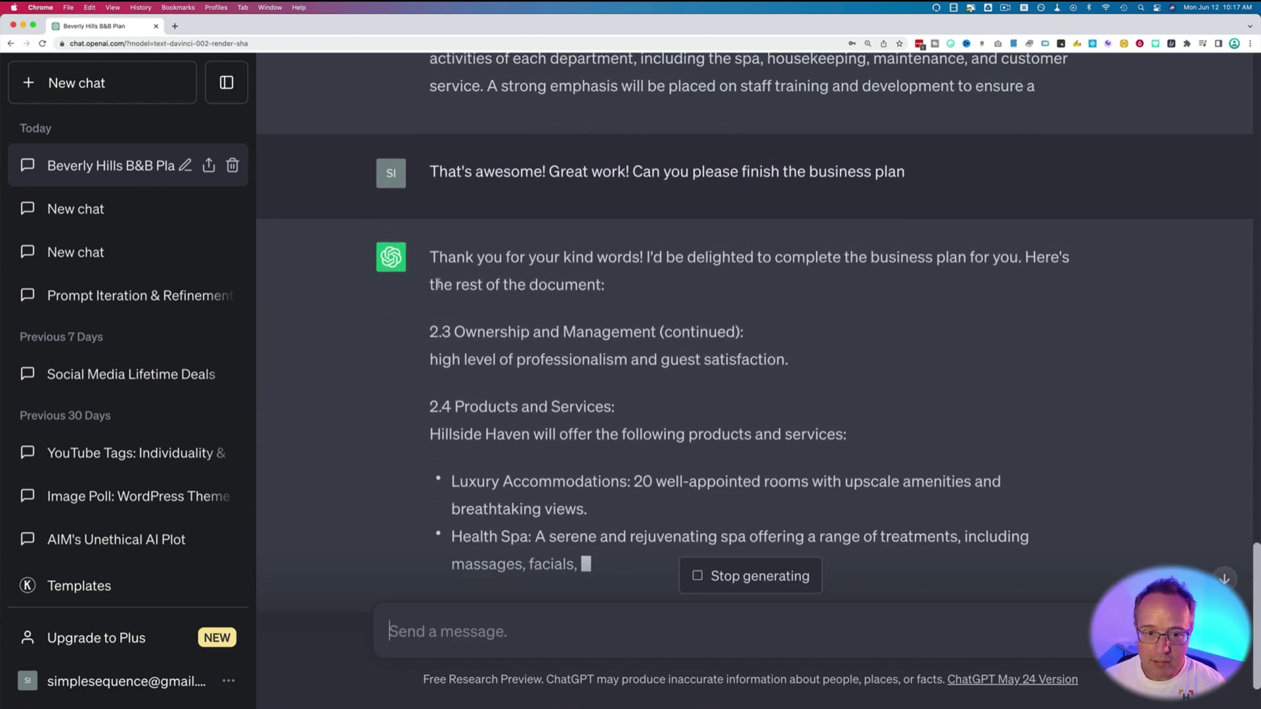
Step: Scroll the continued reply down to the unfinished Conclusion, then back up to 2.2 Business Objectives
scroll(685, 280, up, 1)
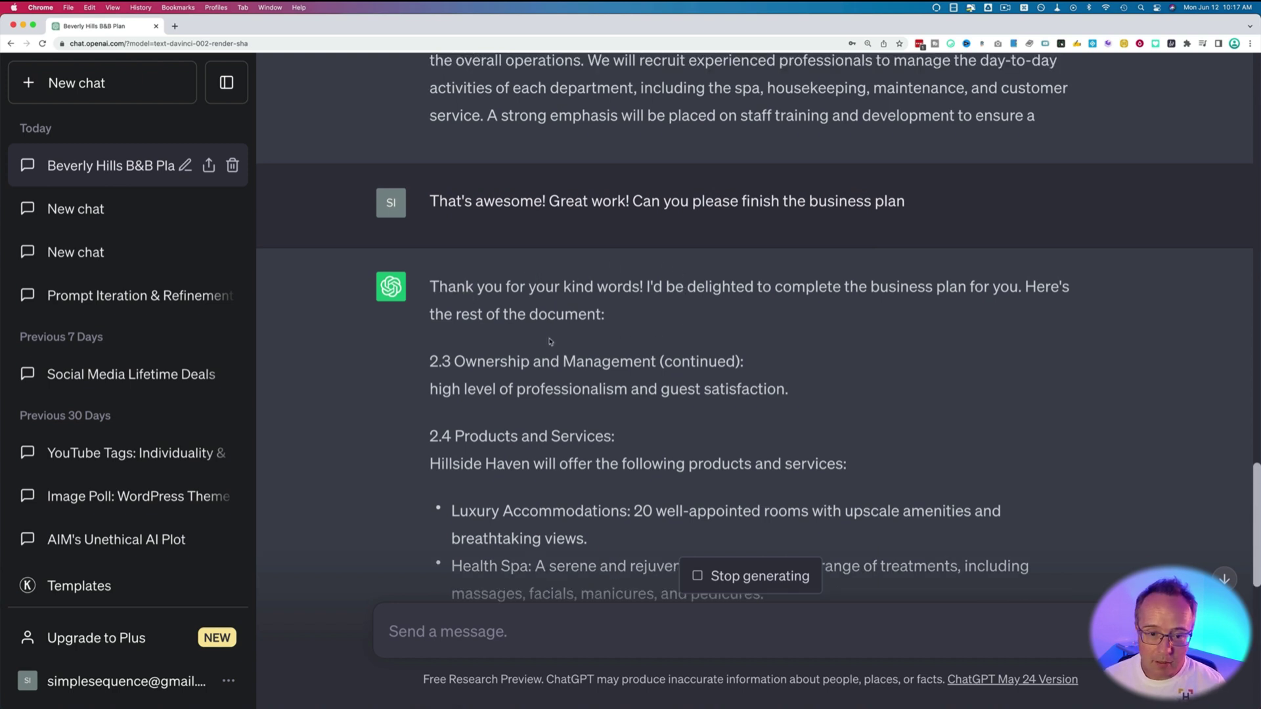
scroll(526, 375, up, 3)
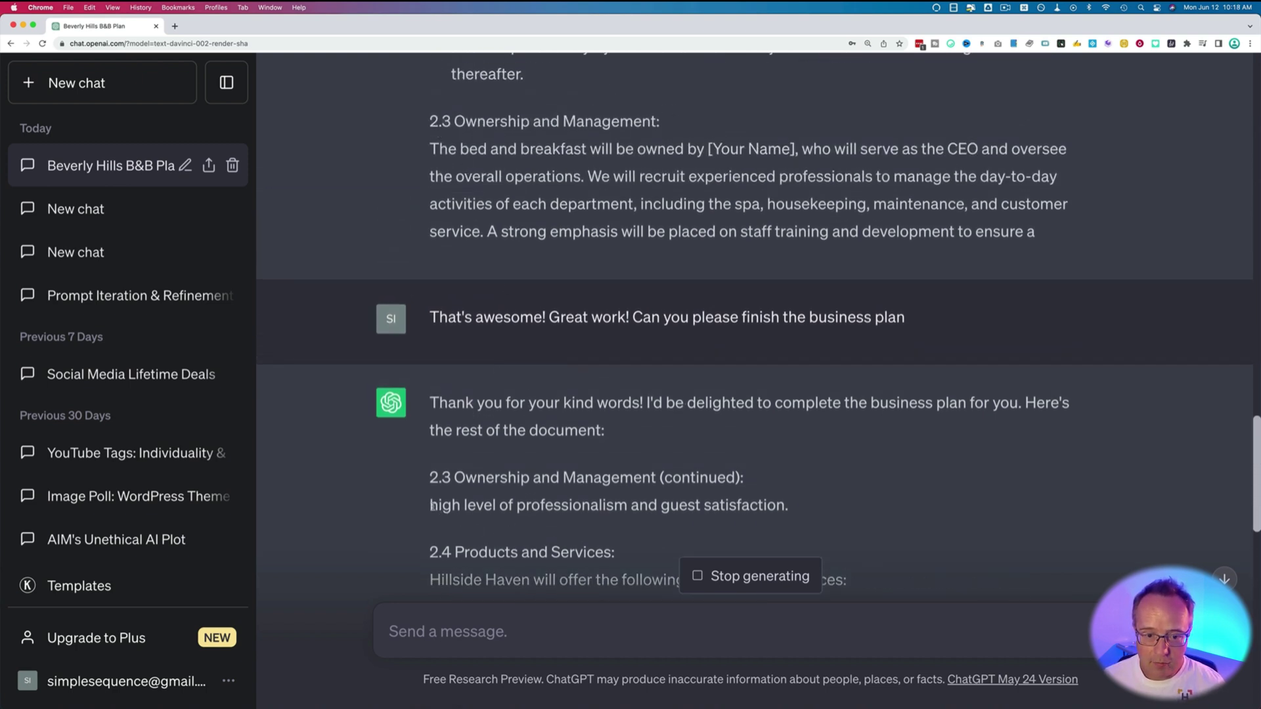
drag(430, 505, 804, 498)
click(702, 487)
scroll(702, 488, down, 4)
scroll(702, 487, down, 20)
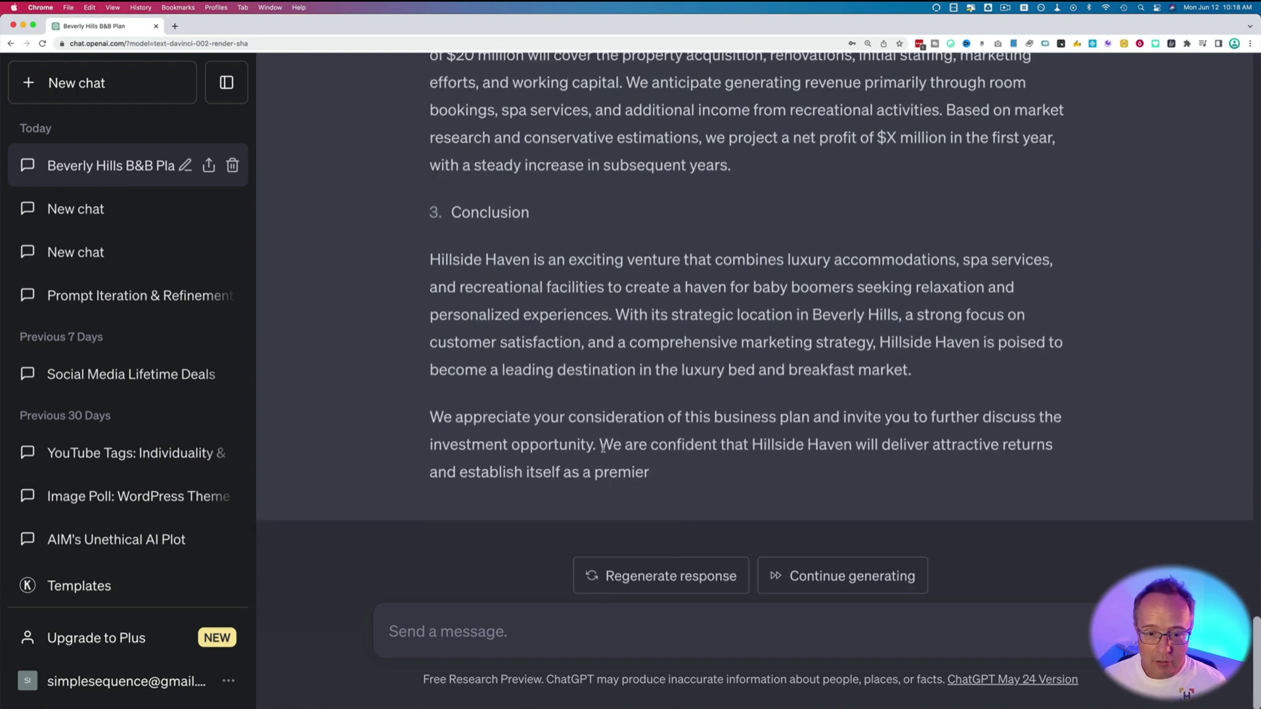
drag(599, 445, 656, 473)
click(617, 474)
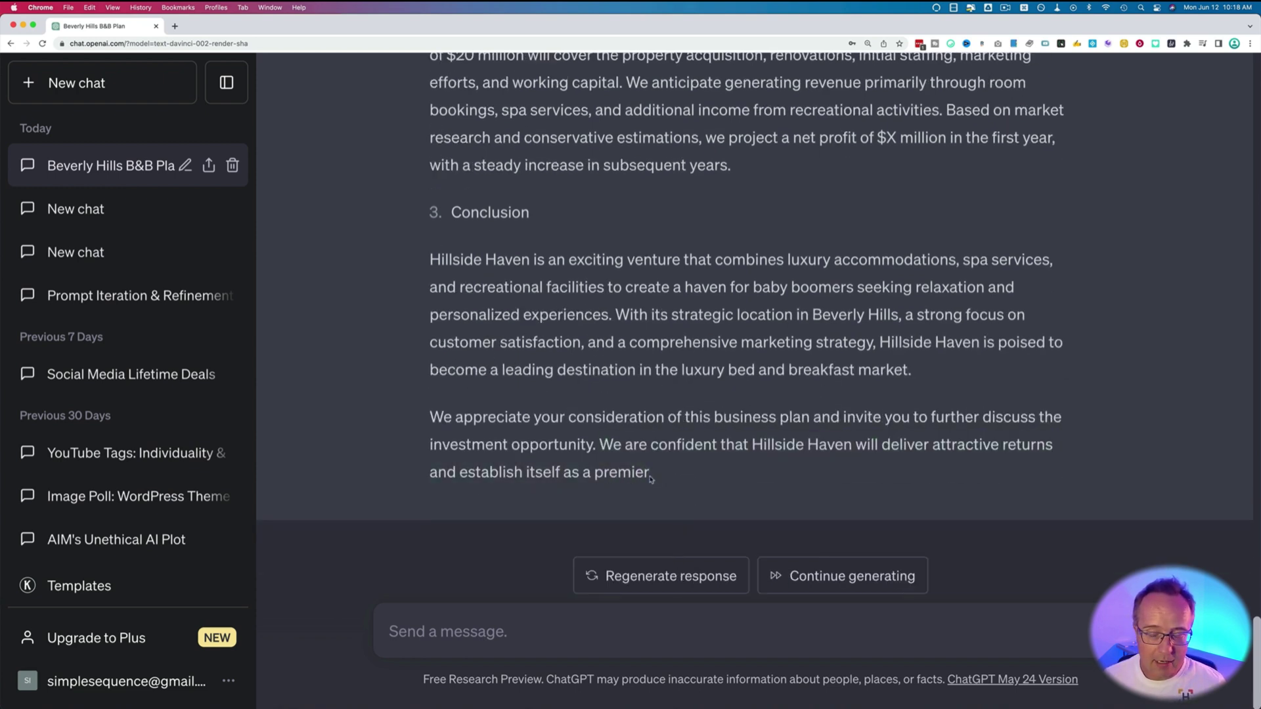
scroll(660, 473, up, 15)
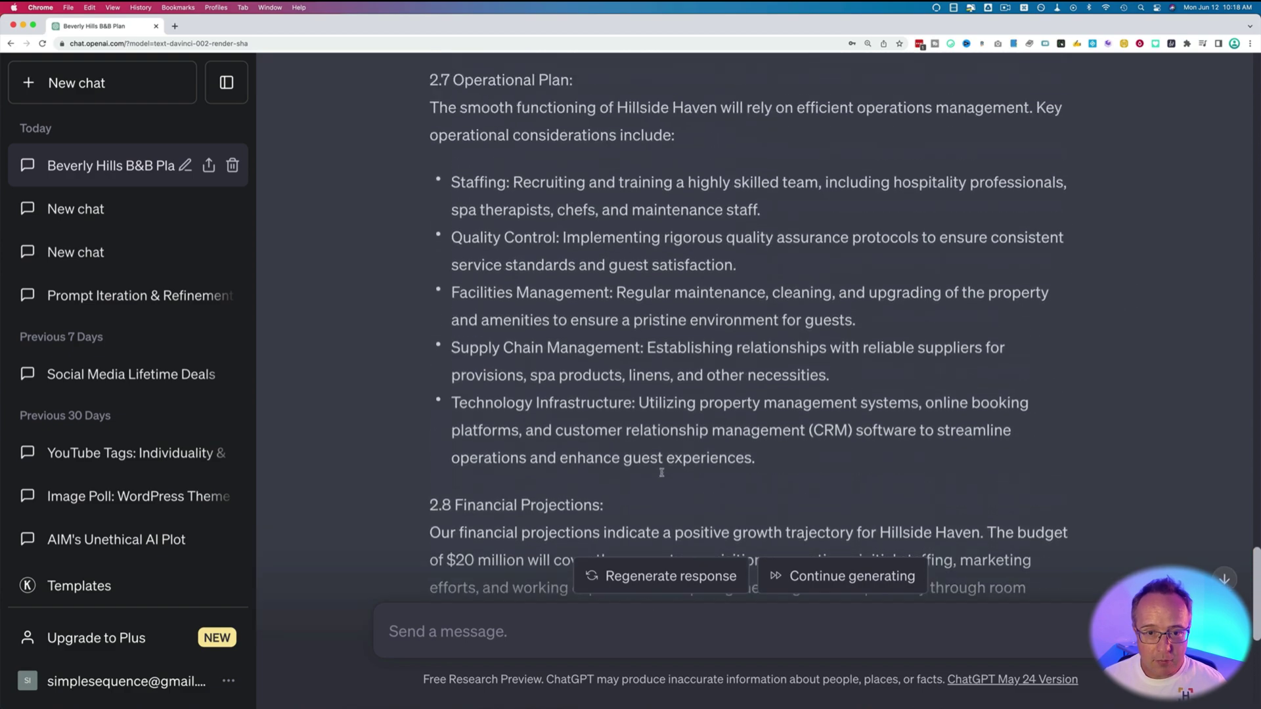
scroll(662, 472, up, 10)
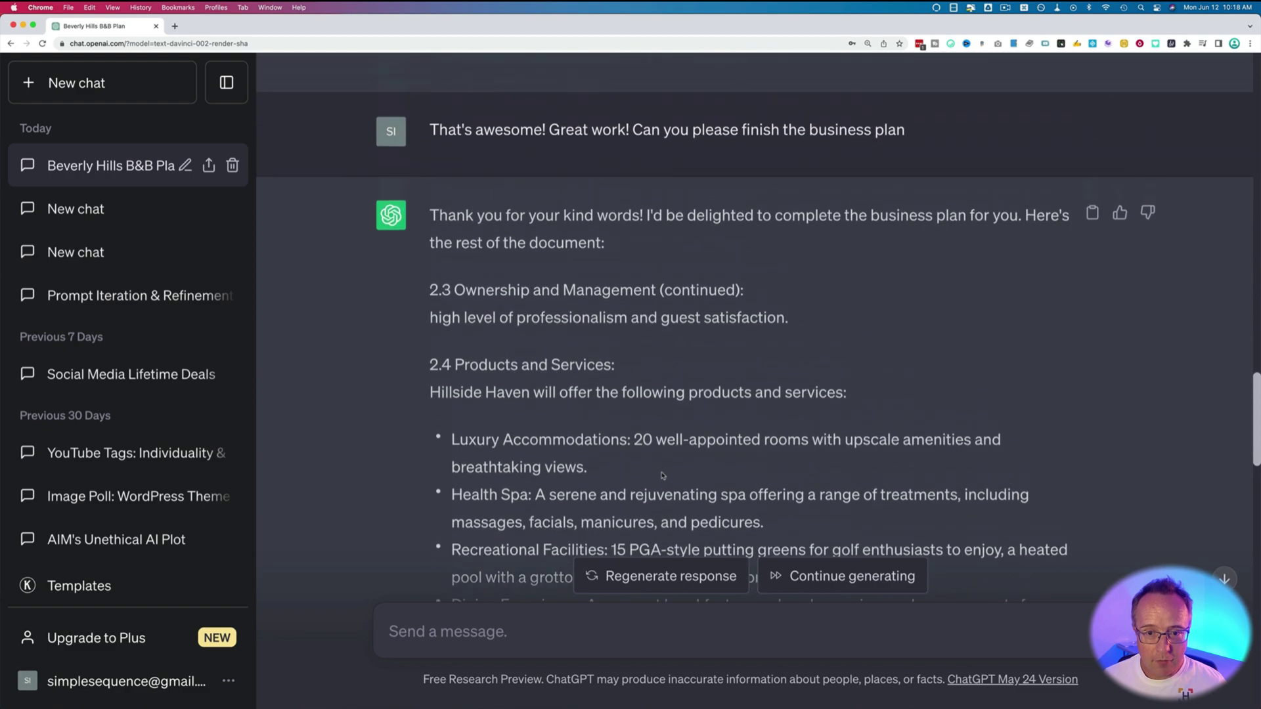
scroll(661, 472, up, 8)
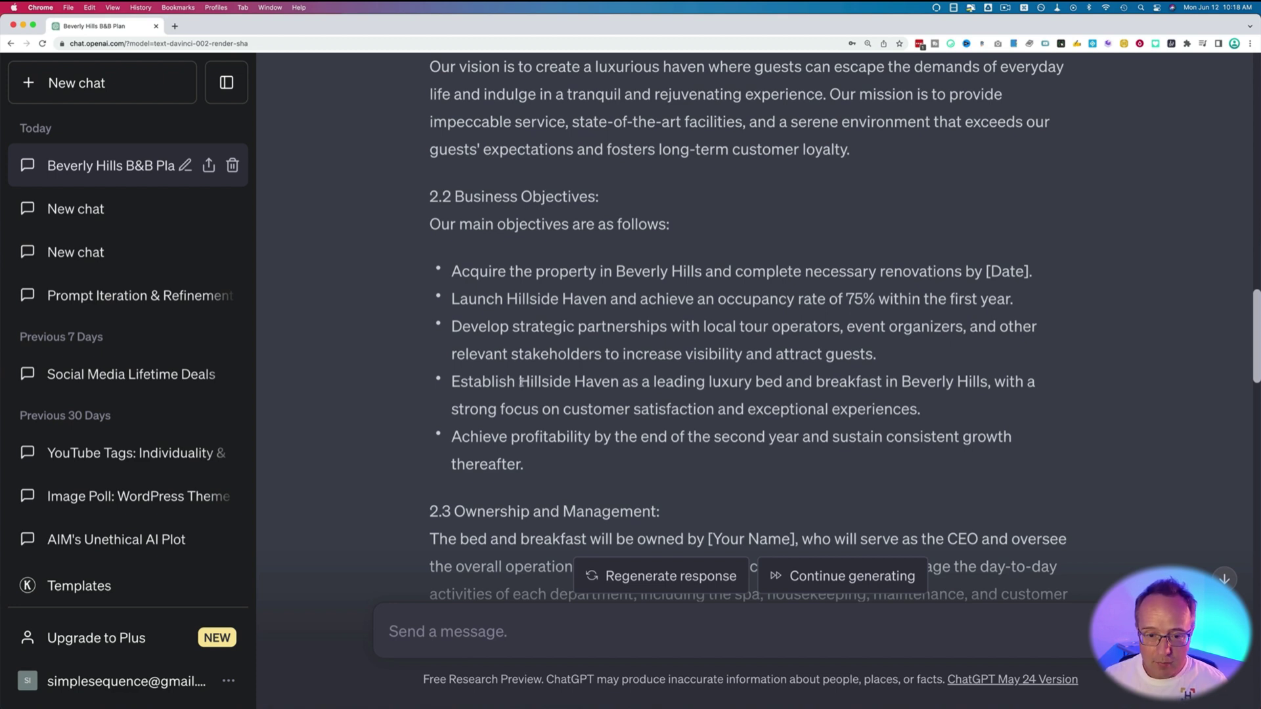
drag(520, 381, 618, 382)
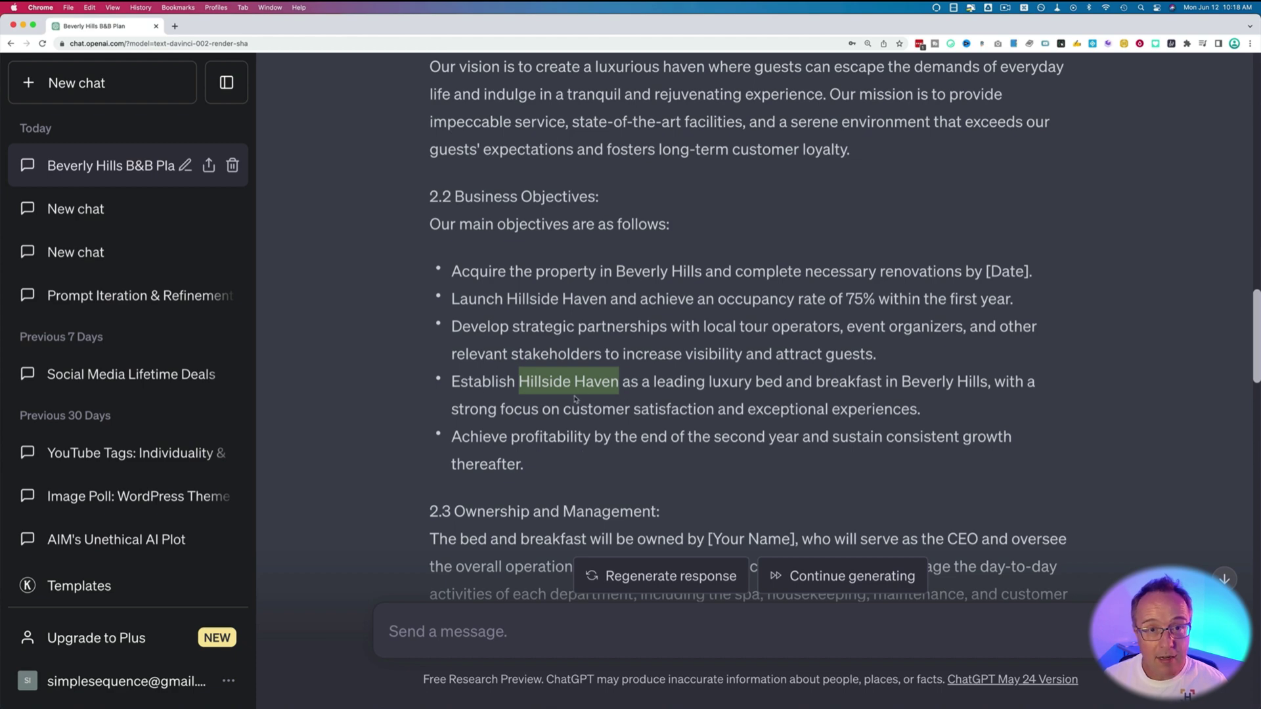
click(538, 383)
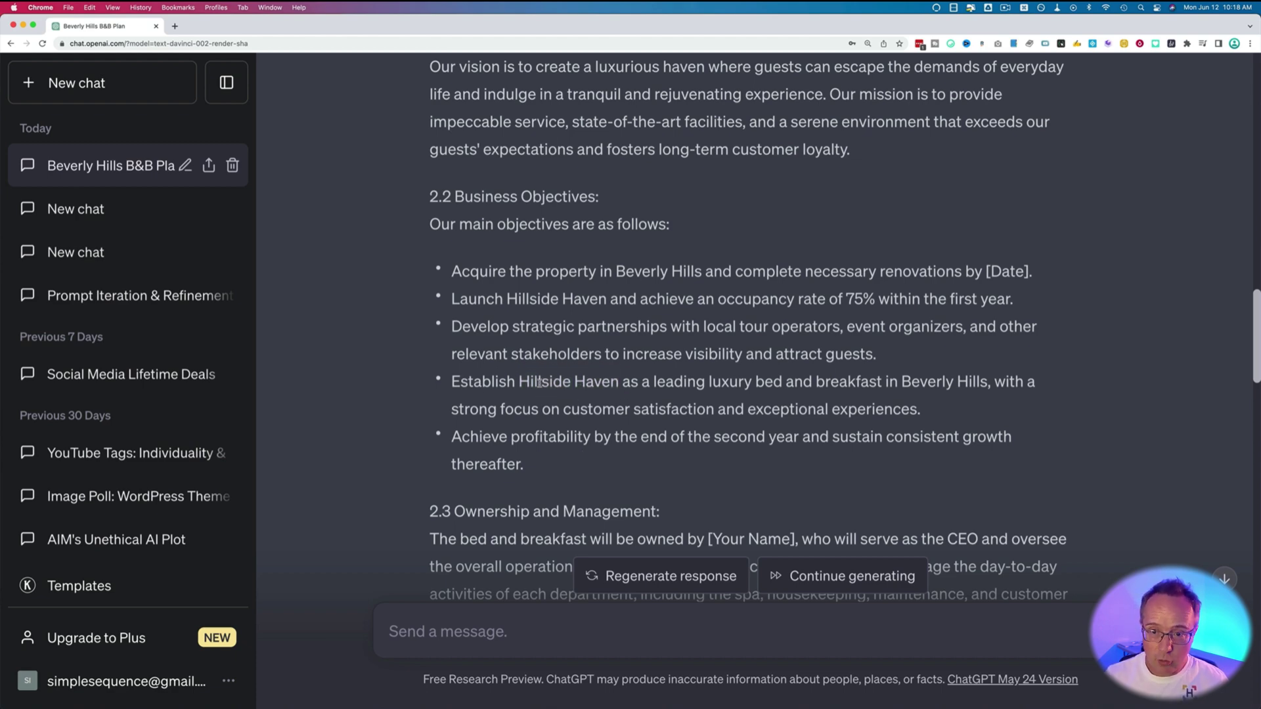